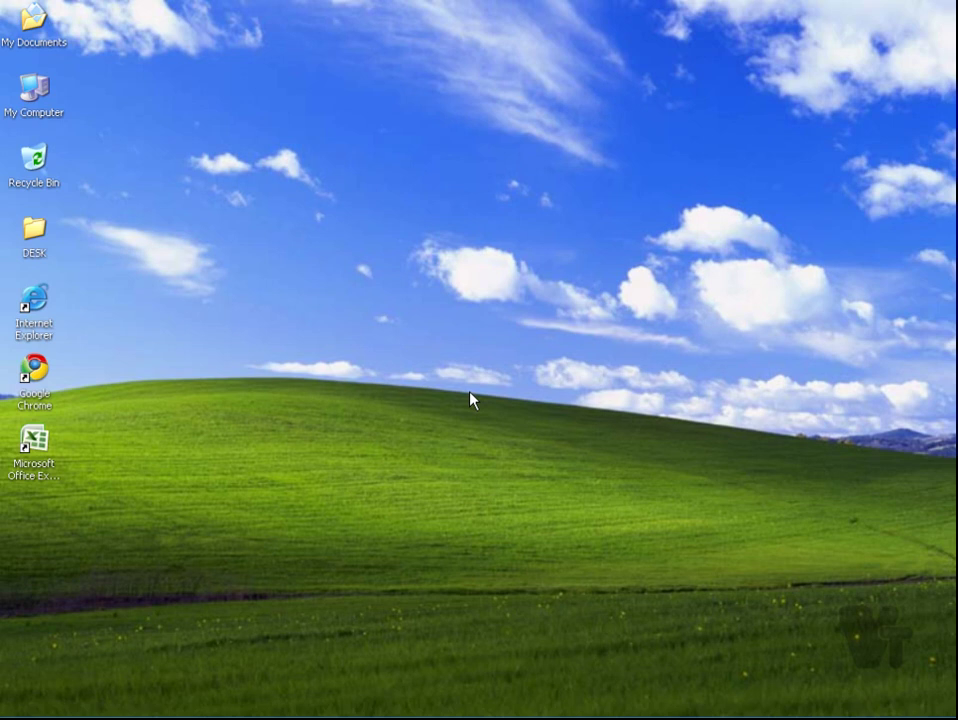
# Step: Launch Excel 2007 from its desktop icon and close it again
pyautogui.doubleClick(22, 461)
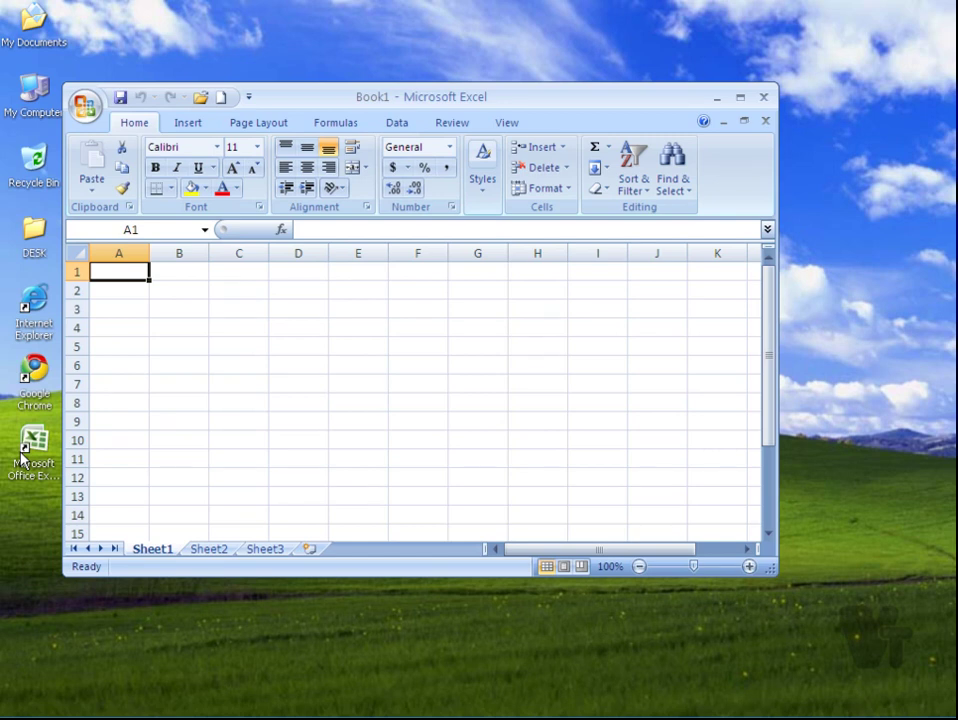
pyautogui.hotkey('alt', 'F4')
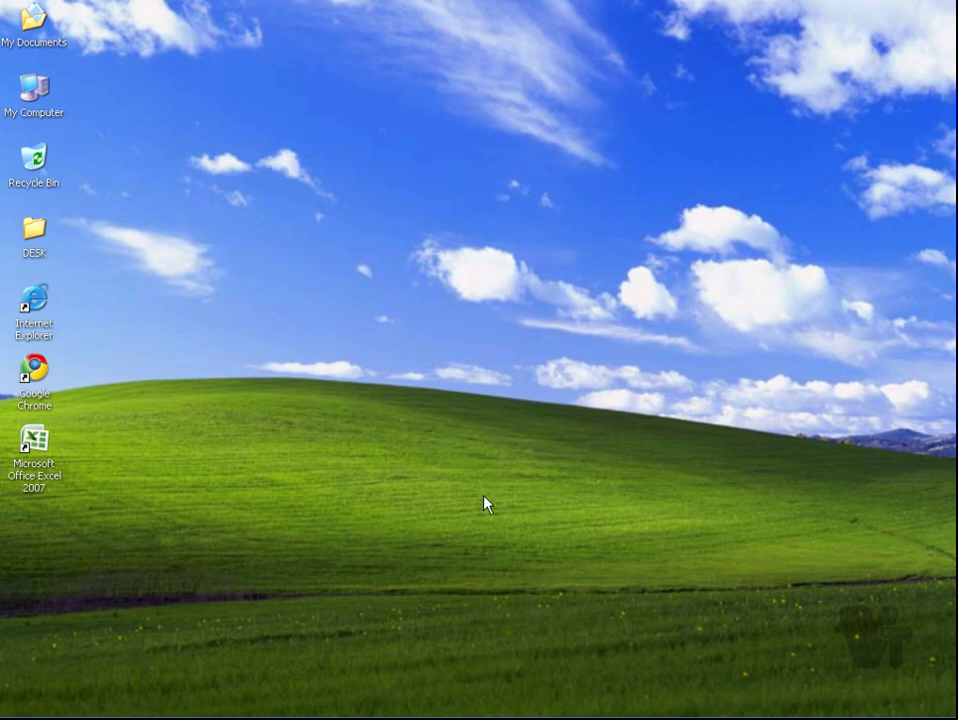
pyautogui.moveTo(43, 712)
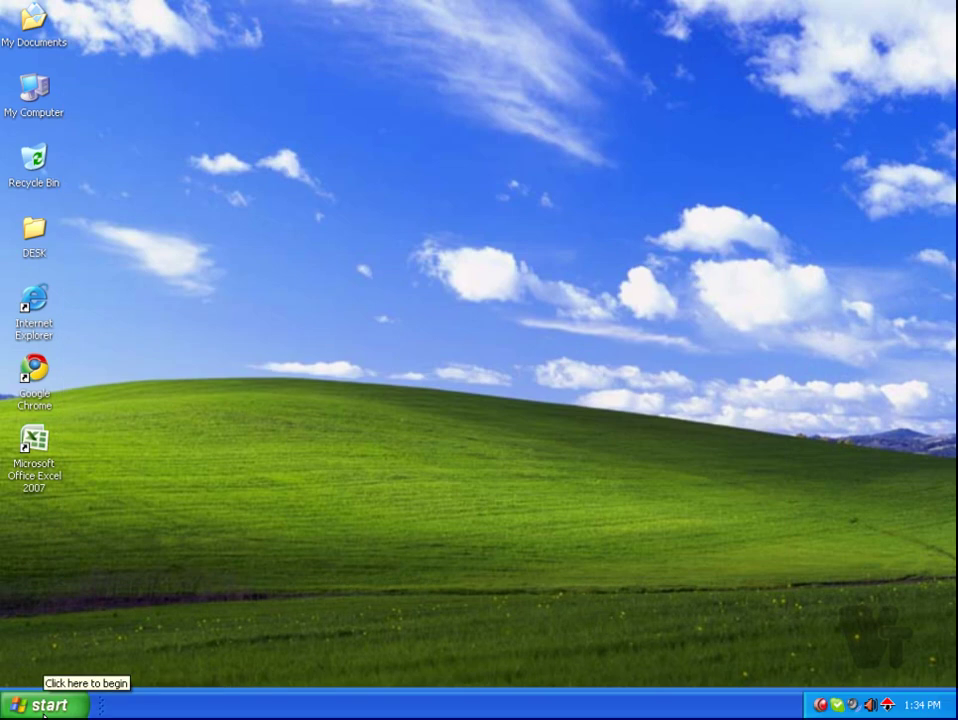
# Step: Start Excel 2007 from Start > All Programs > Microsoft Office, close it, and reopen the Start menu
pyautogui.click(43, 712)
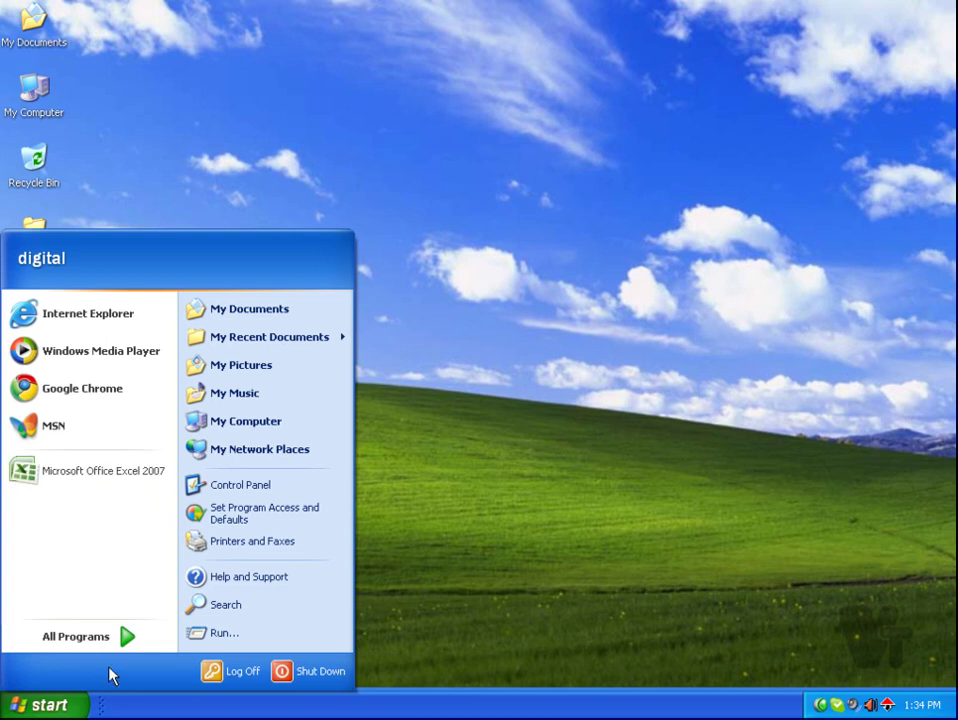
pyautogui.click(80, 636)
pyautogui.moveTo(212, 494)
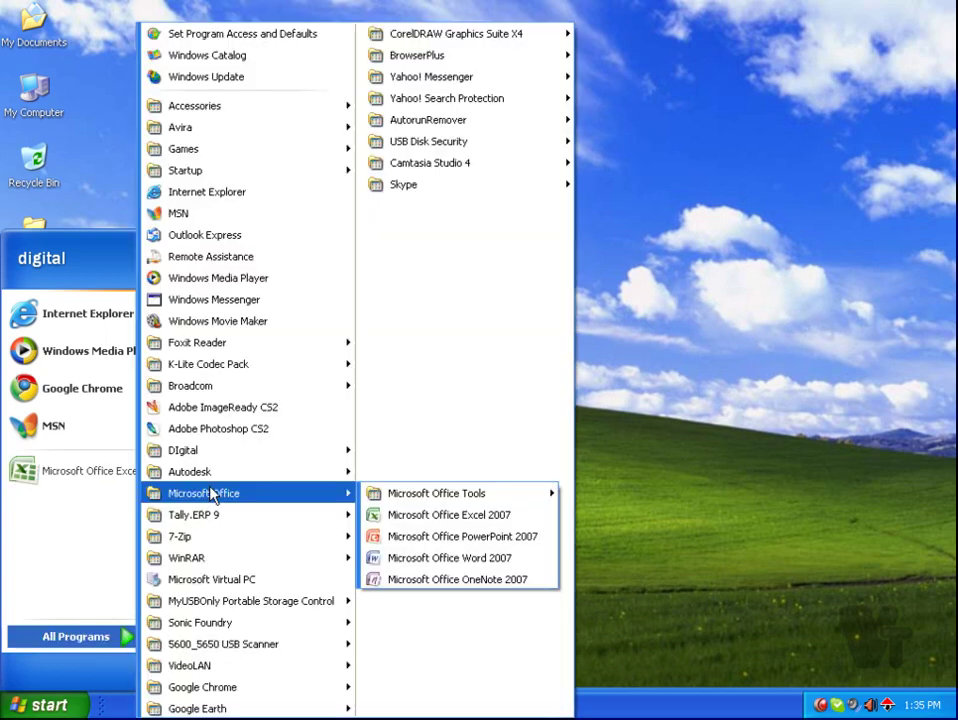
pyautogui.click(462, 516)
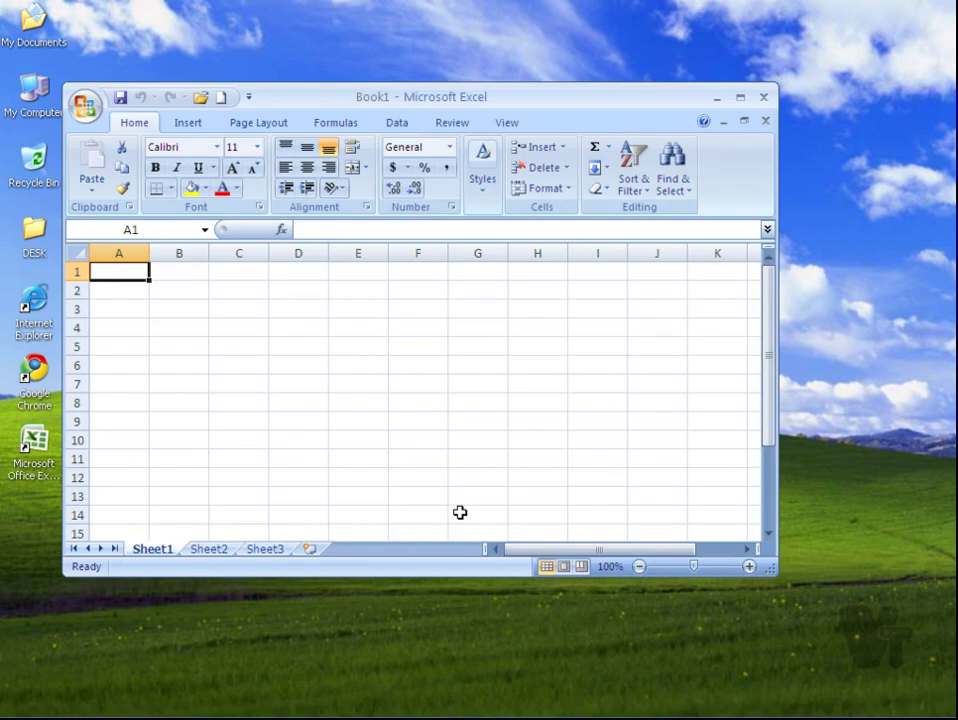
pyautogui.click(760, 98)
pyautogui.click(40, 705)
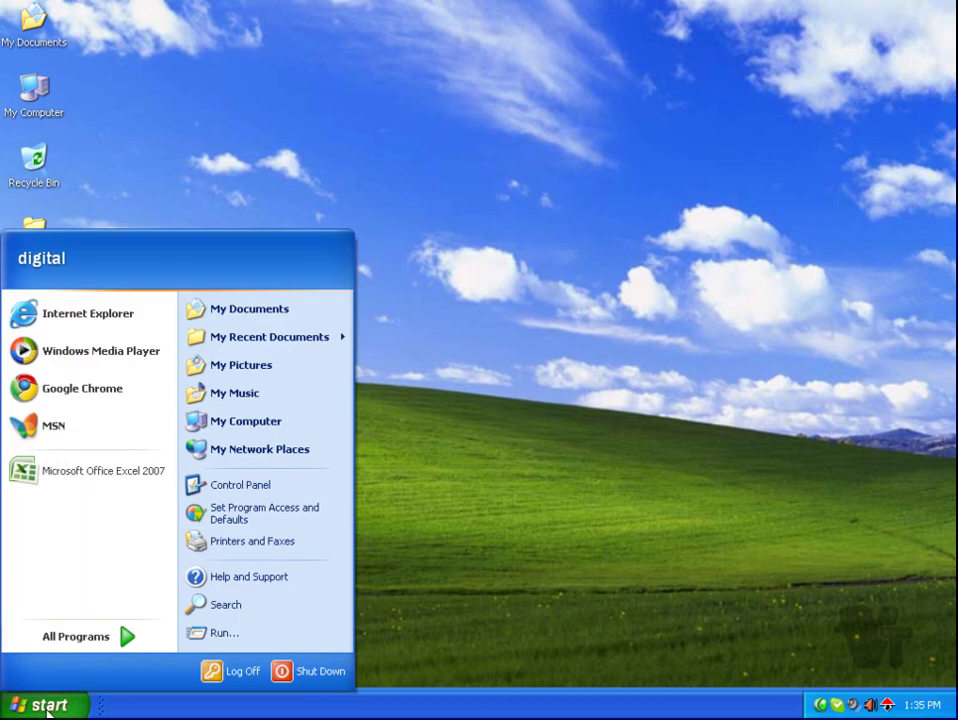
# Step: Launch Excel 2007 with excel.exe from the Run dialog and maximize its window
pyautogui.click(219, 636)
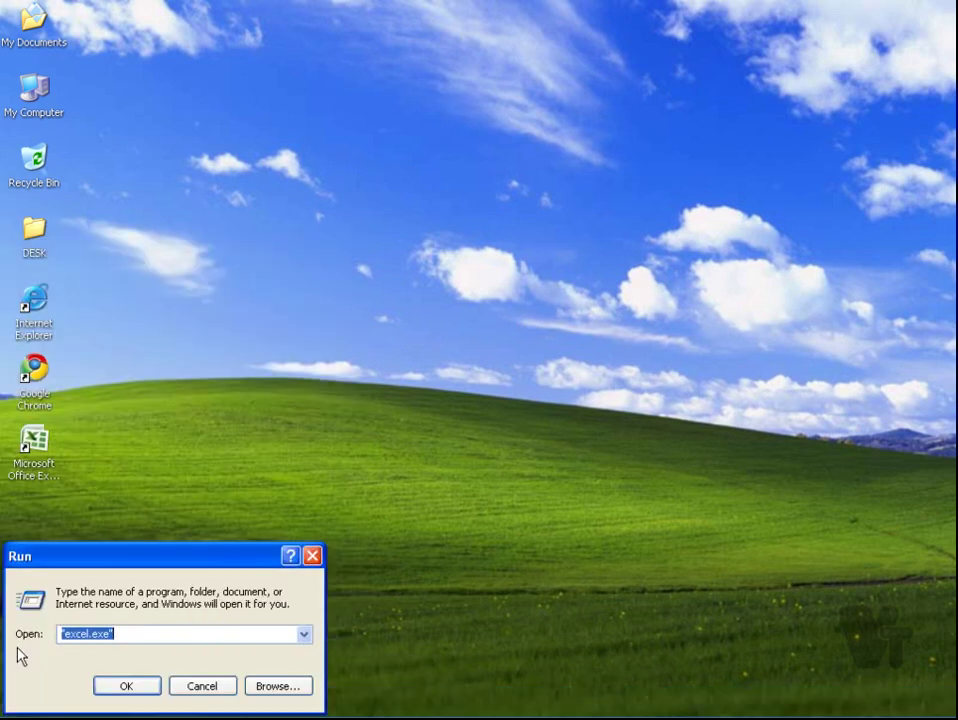
pyautogui.click(133, 633)
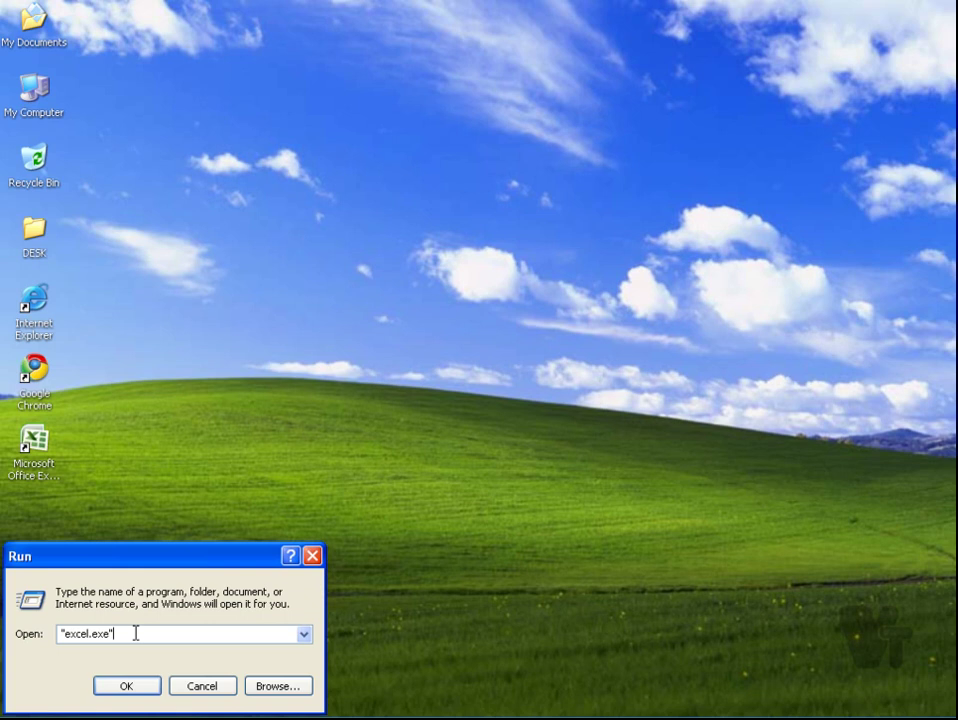
pyautogui.click(130, 686)
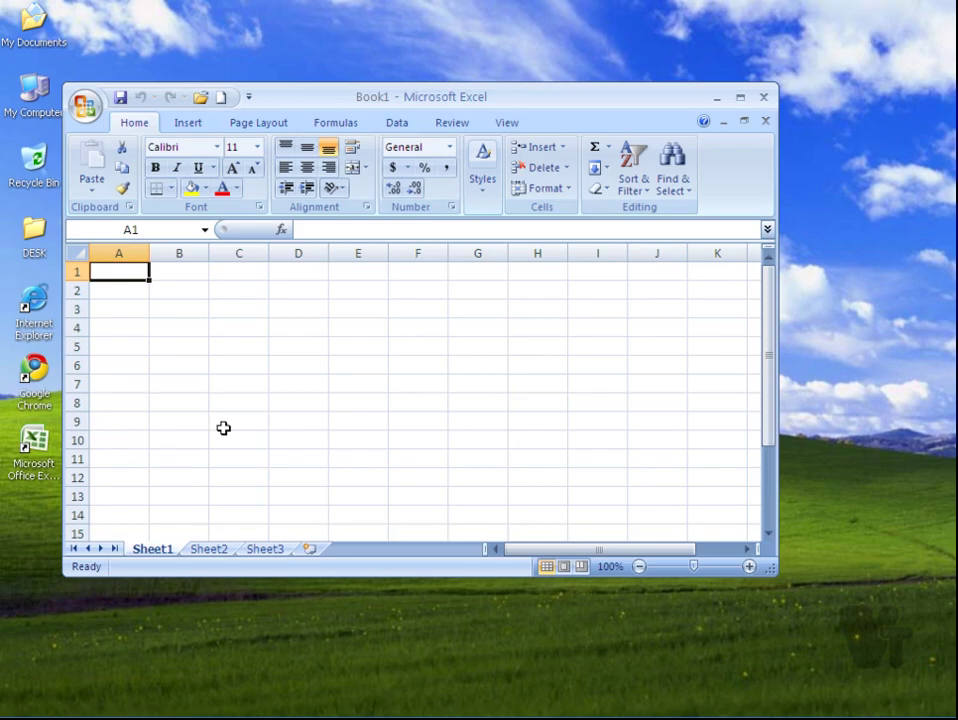
pyautogui.doubleClick(477, 97)
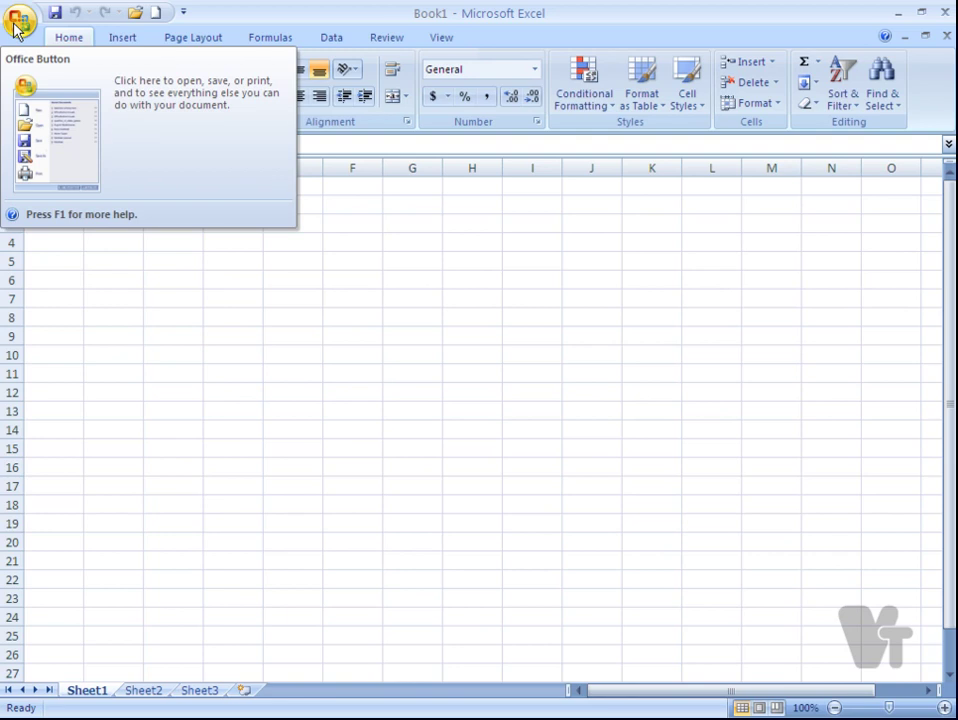
# Step: Create a second blank workbook, Book2, via New > Blank Workbook
pyautogui.click(14, 24)
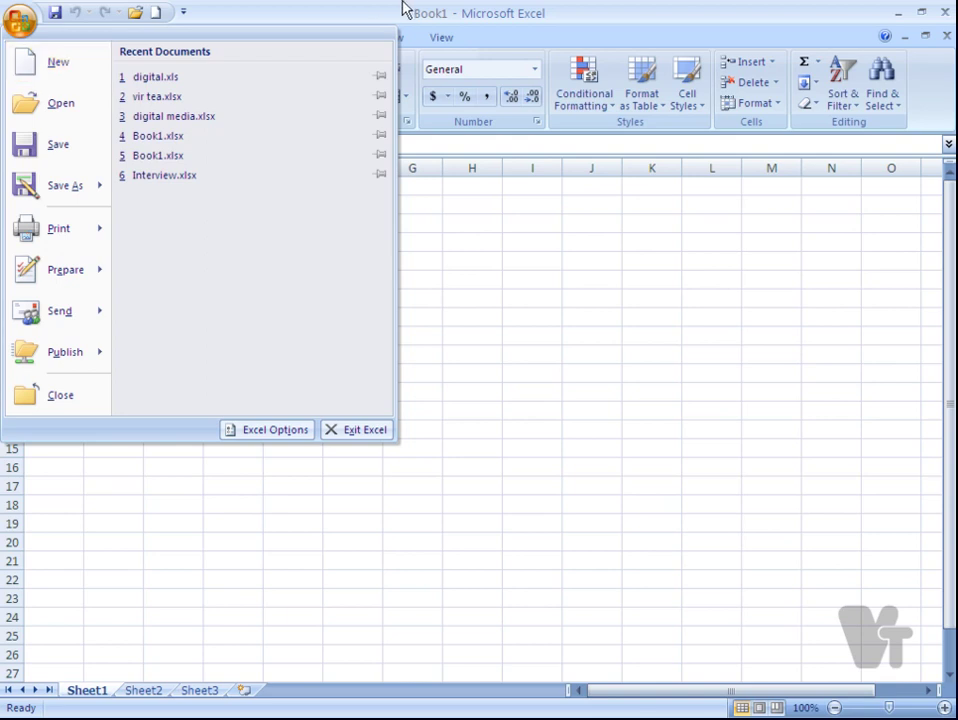
pyautogui.click(44, 76)
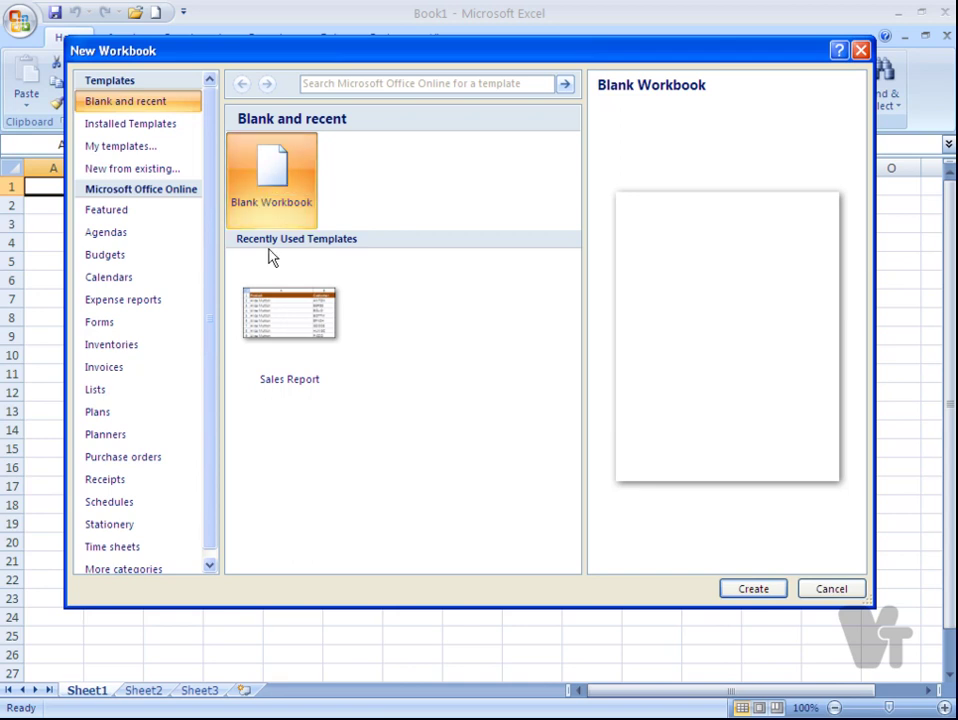
pyautogui.click(728, 592)
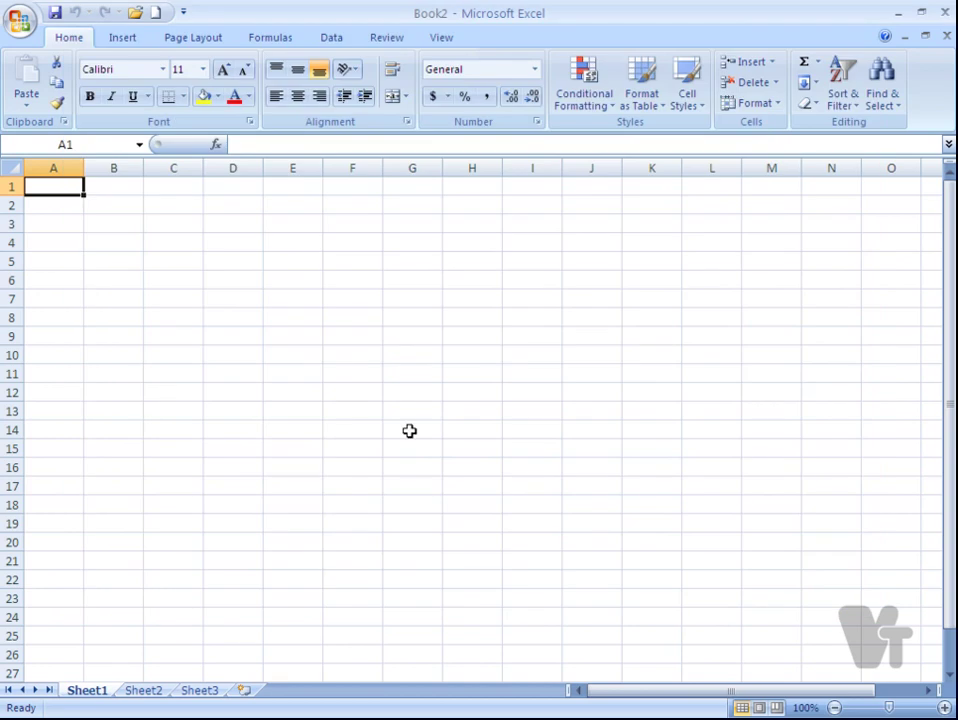
# Step: Create ExpenseReport1 from the installed Expense Report template
pyautogui.click(19, 20)
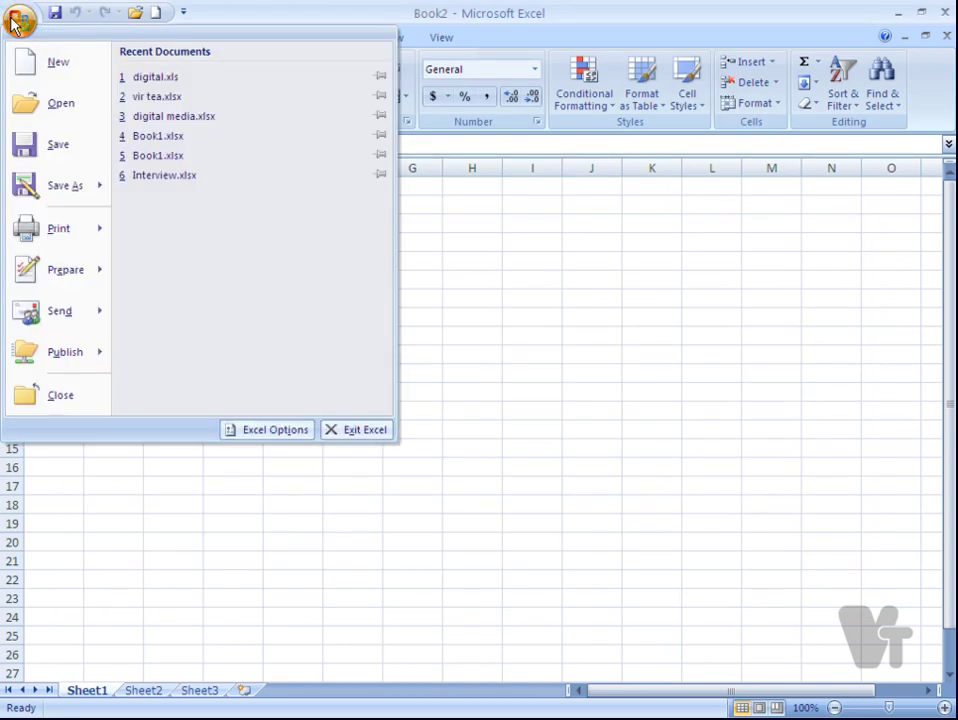
pyautogui.click(54, 74)
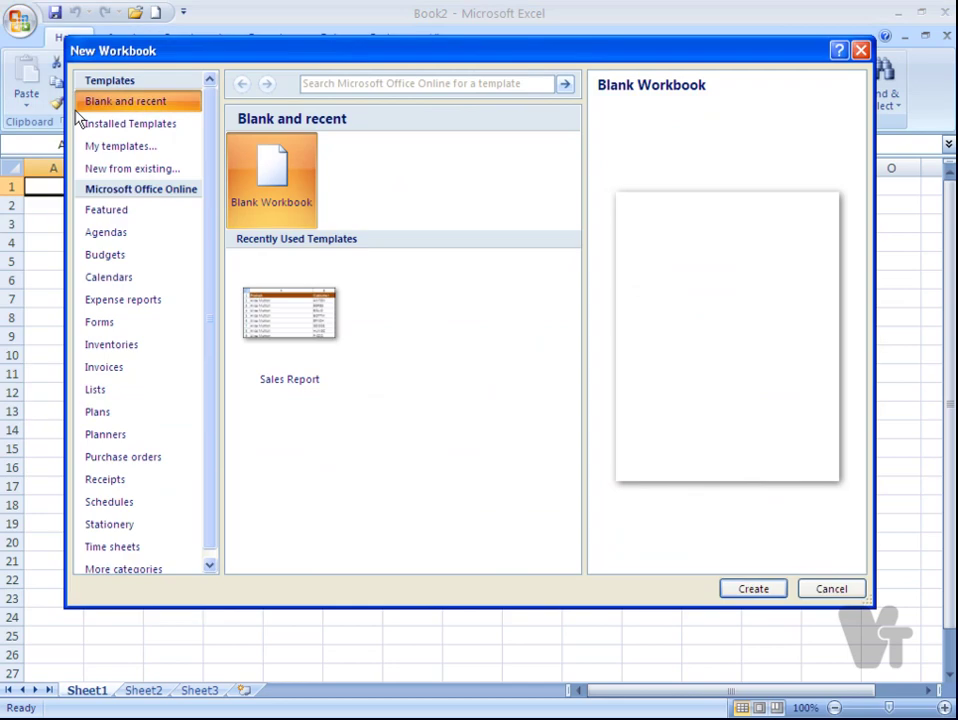
pyautogui.click(90, 130)
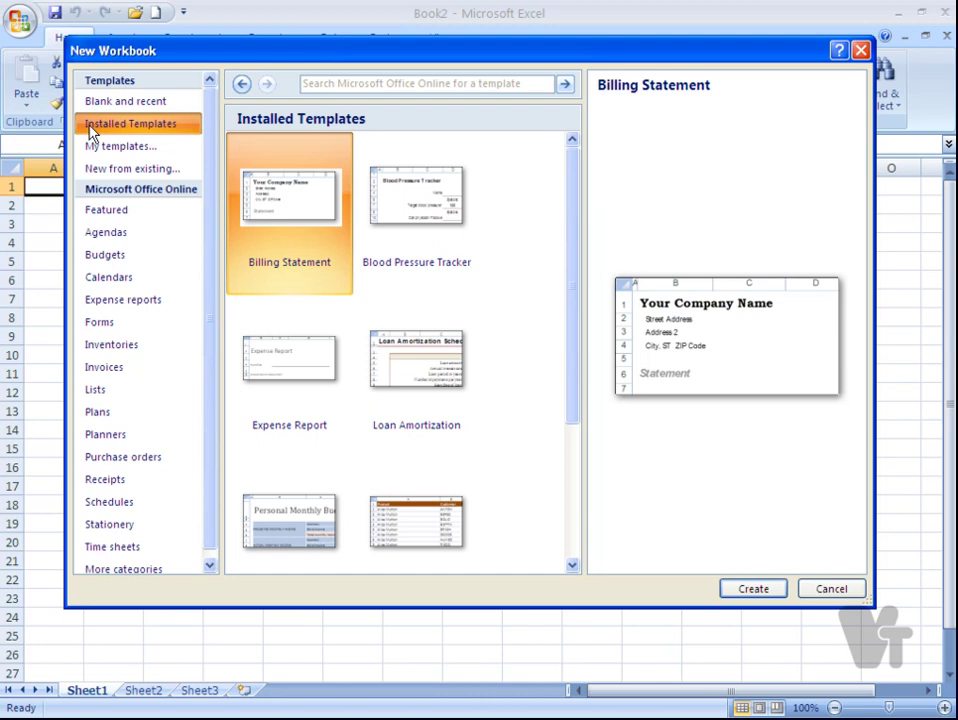
pyautogui.moveTo(572, 418); pyautogui.dragTo(573, 451)
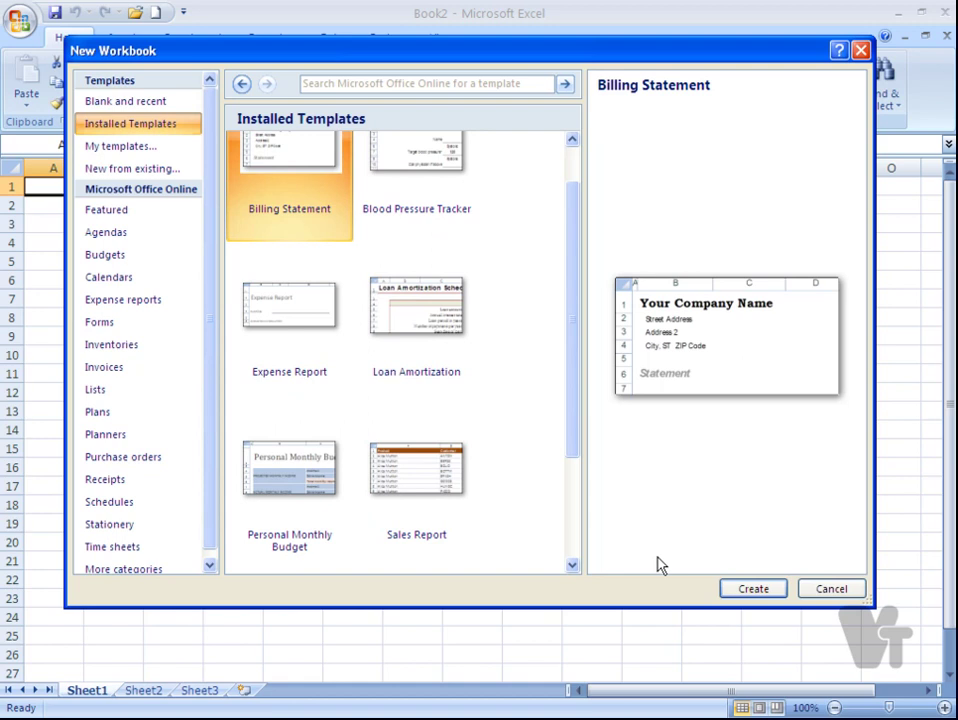
pyautogui.click(317, 333)
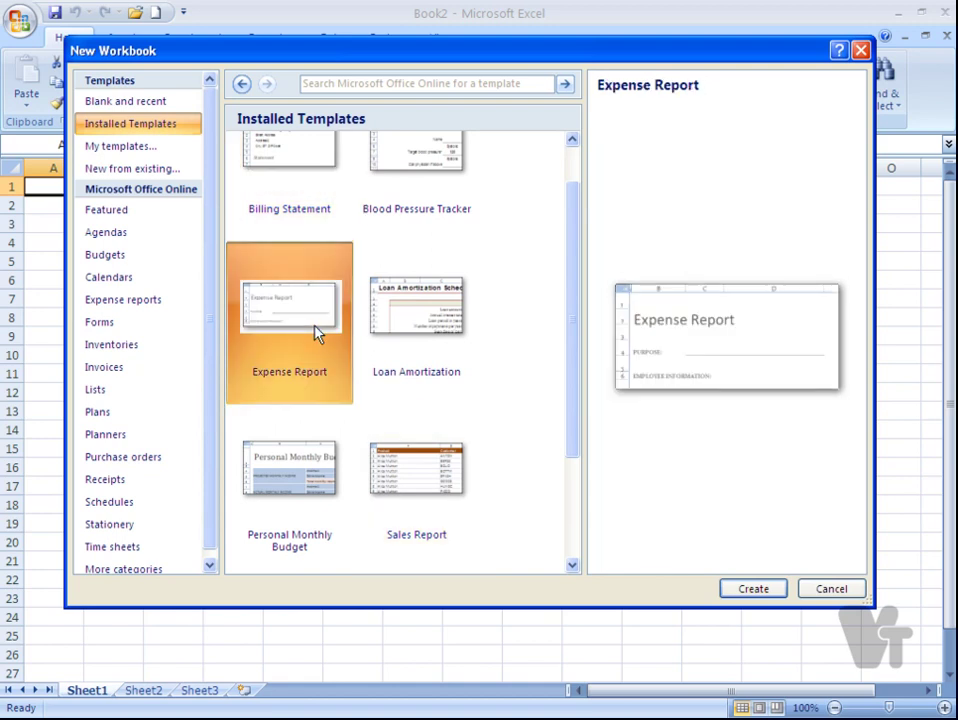
pyautogui.click(738, 589)
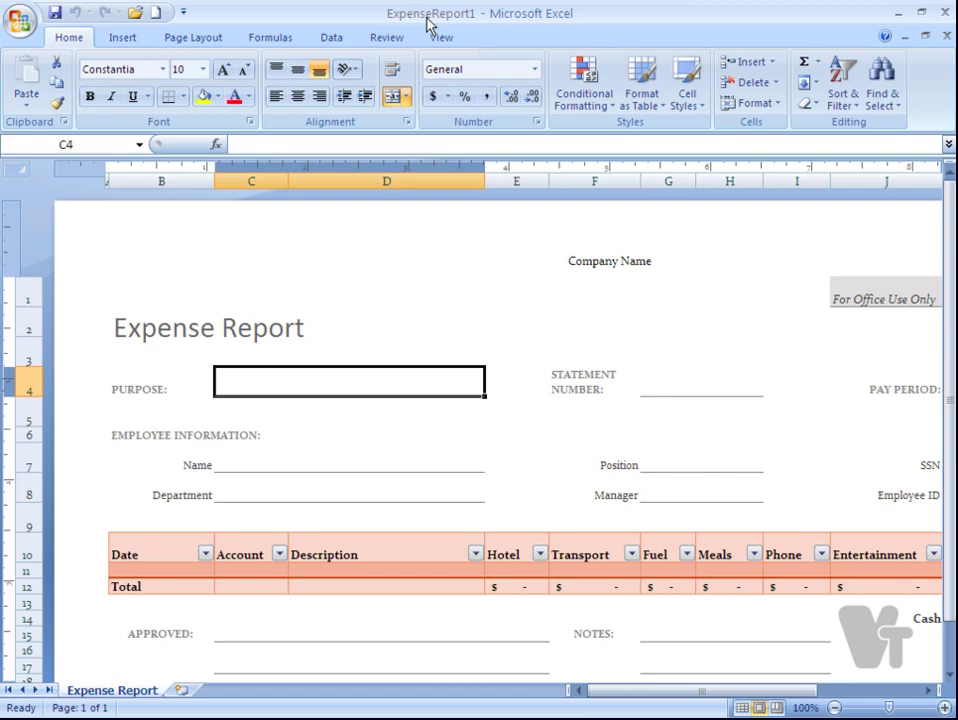
pyautogui.click(19, 20)
# Step: View the empty My templates list and cancel back to New Workbook
pyautogui.click(43, 68)
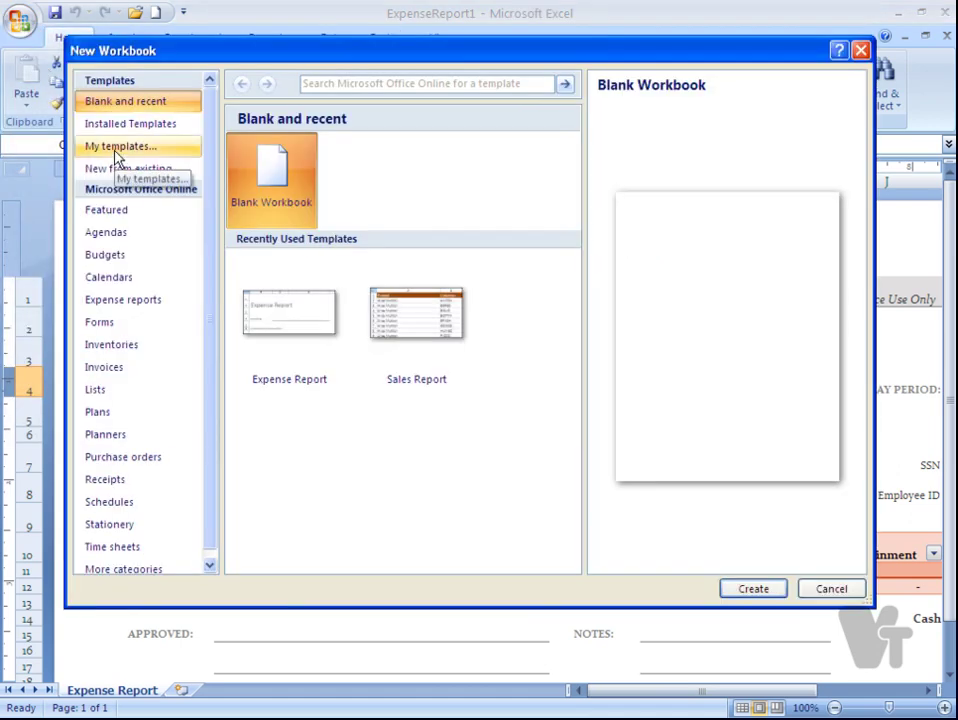
pyautogui.click(118, 150)
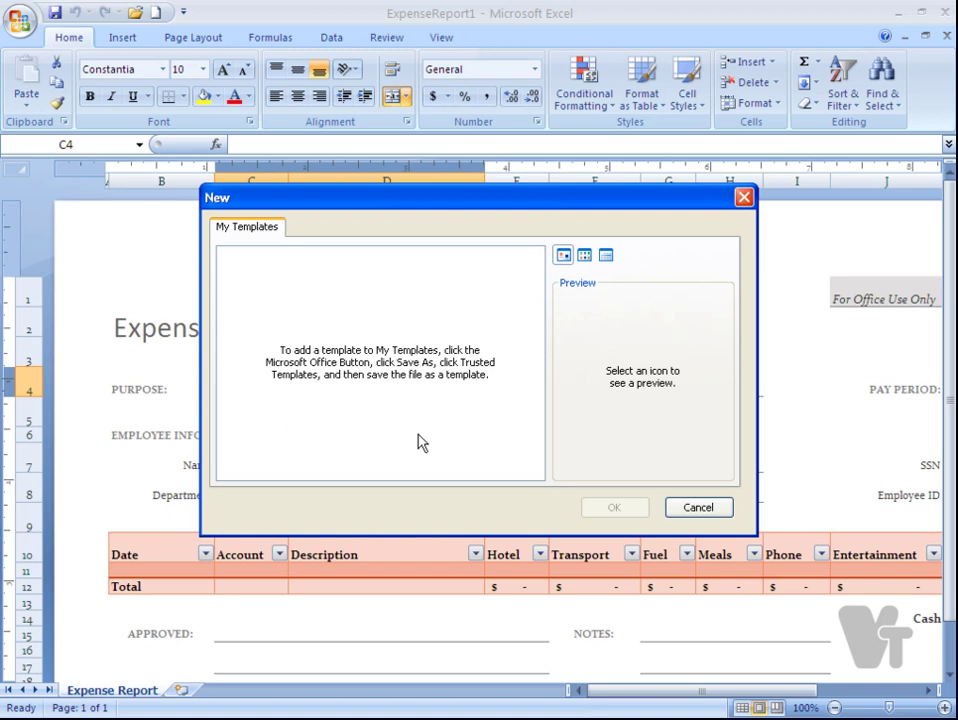
pyautogui.click(698, 507)
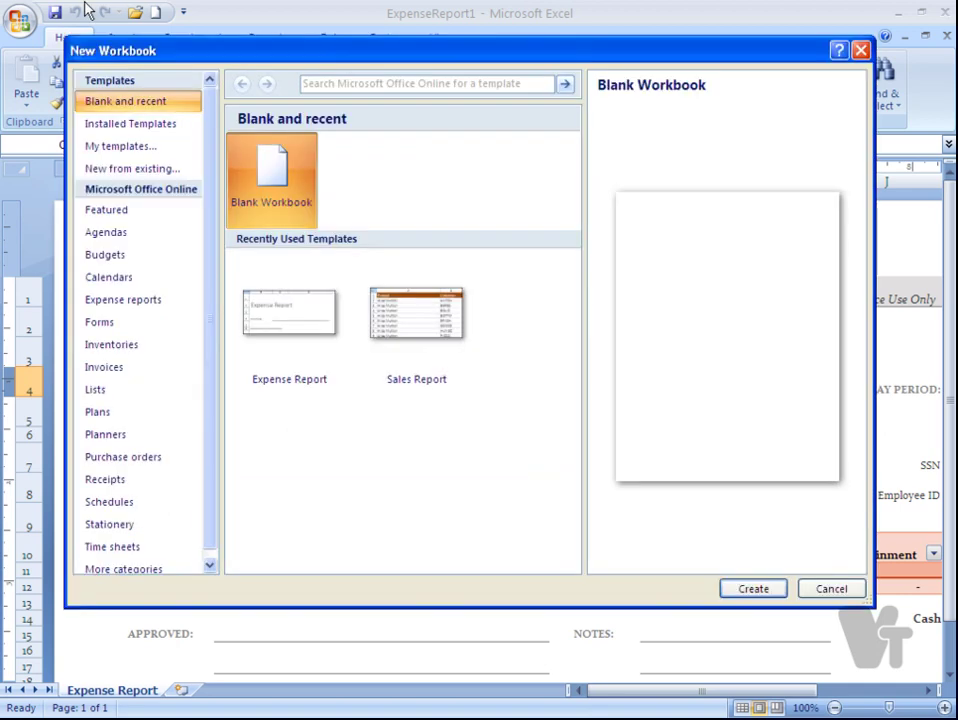
# Step: Create the new workbook vir tea1 from the existing vir tea.xlsx in My Documents
pyautogui.click(110, 170)
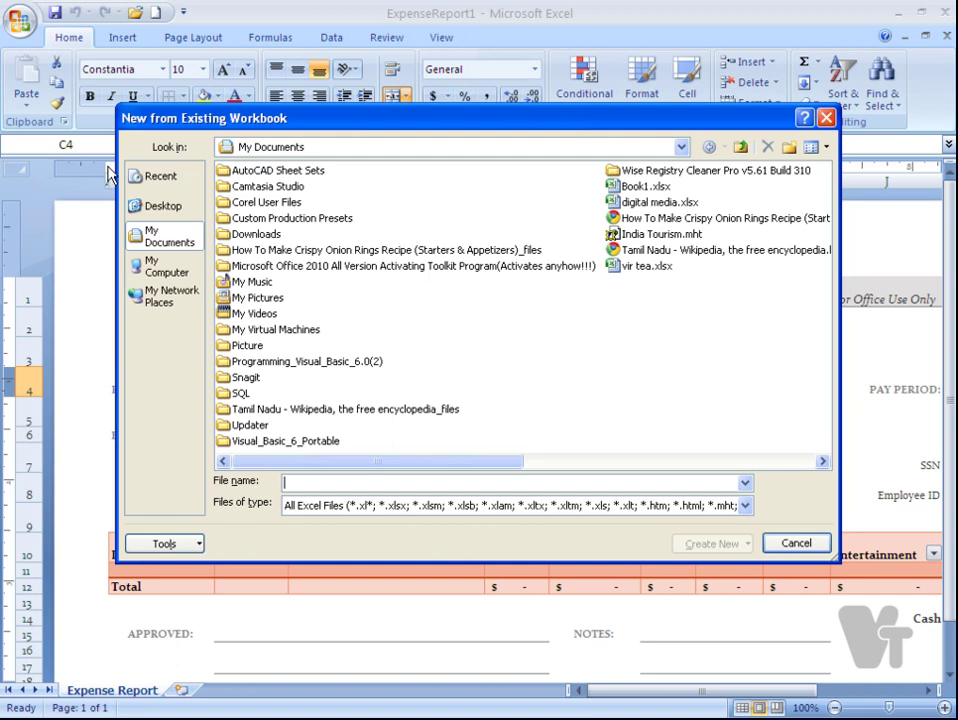
pyautogui.click(624, 267)
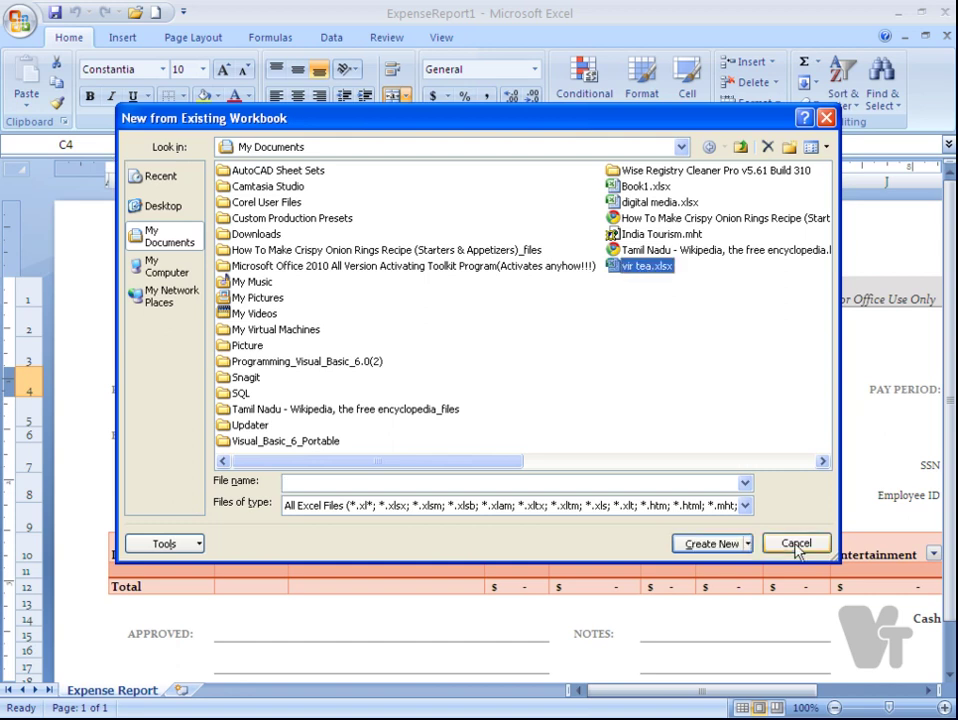
pyautogui.click(716, 543)
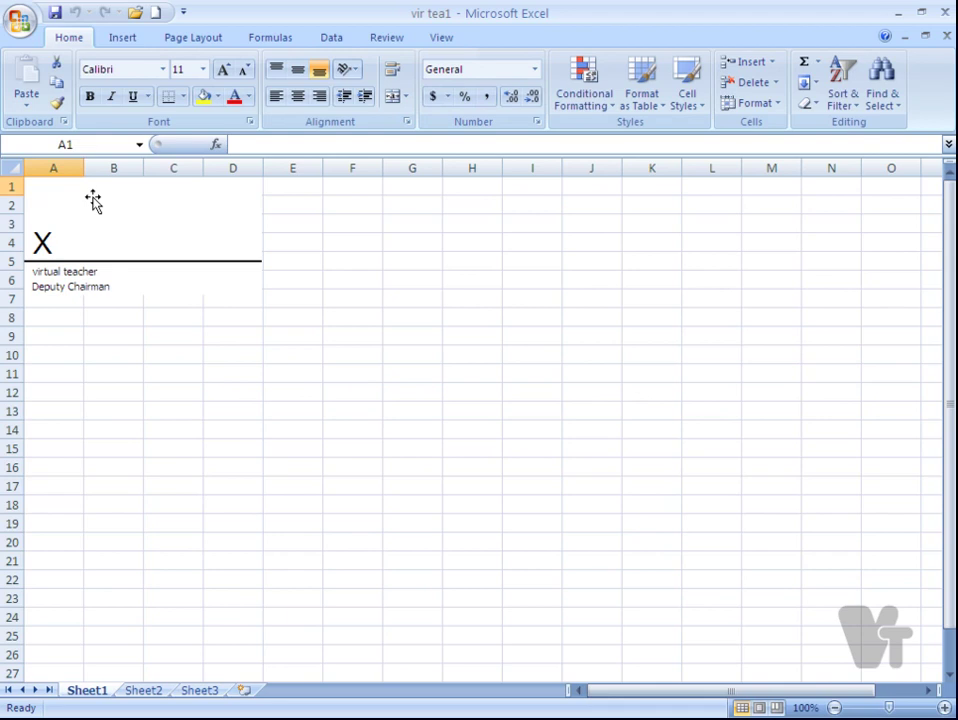
pyautogui.click(19, 20)
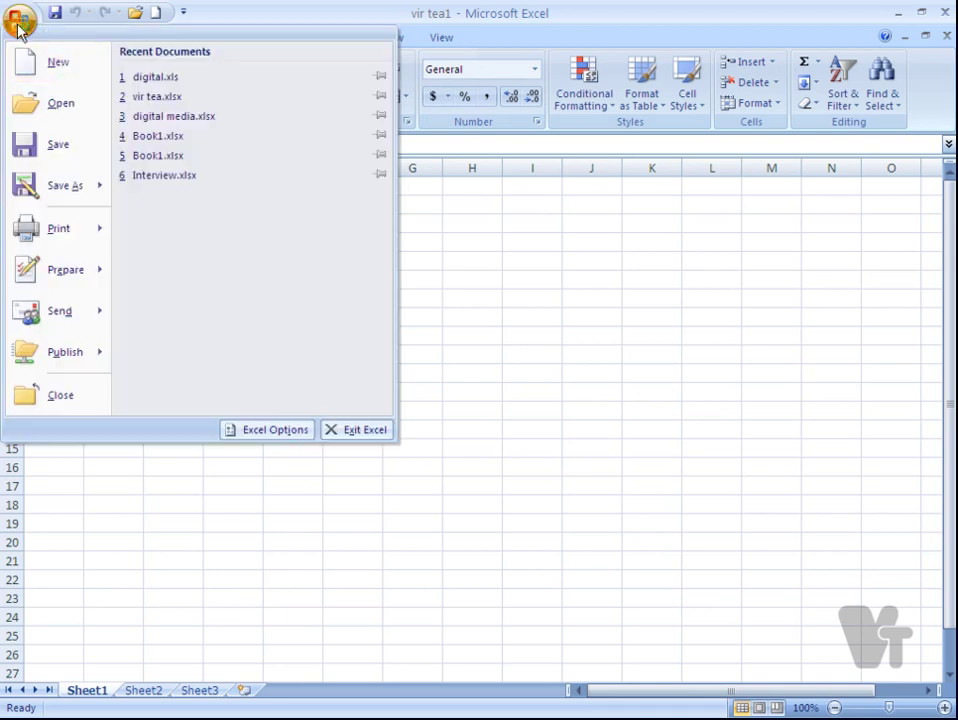
# Step: Open digital media.xlsx from My Documents, which comes up read-only
pyautogui.click(68, 112)
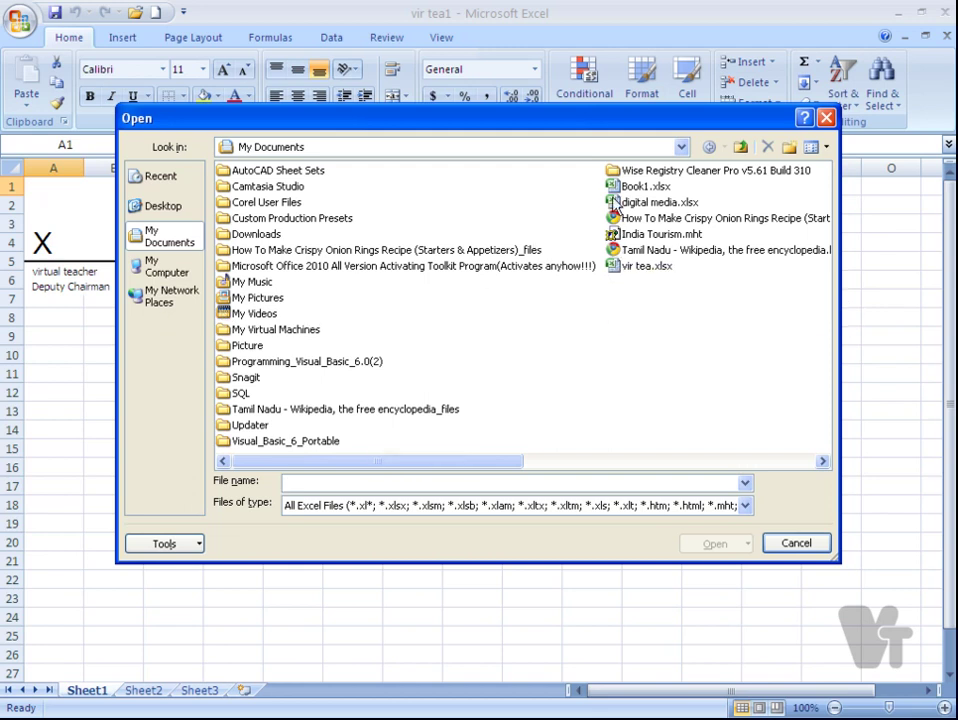
pyautogui.click(645, 202)
pyautogui.click(714, 543)
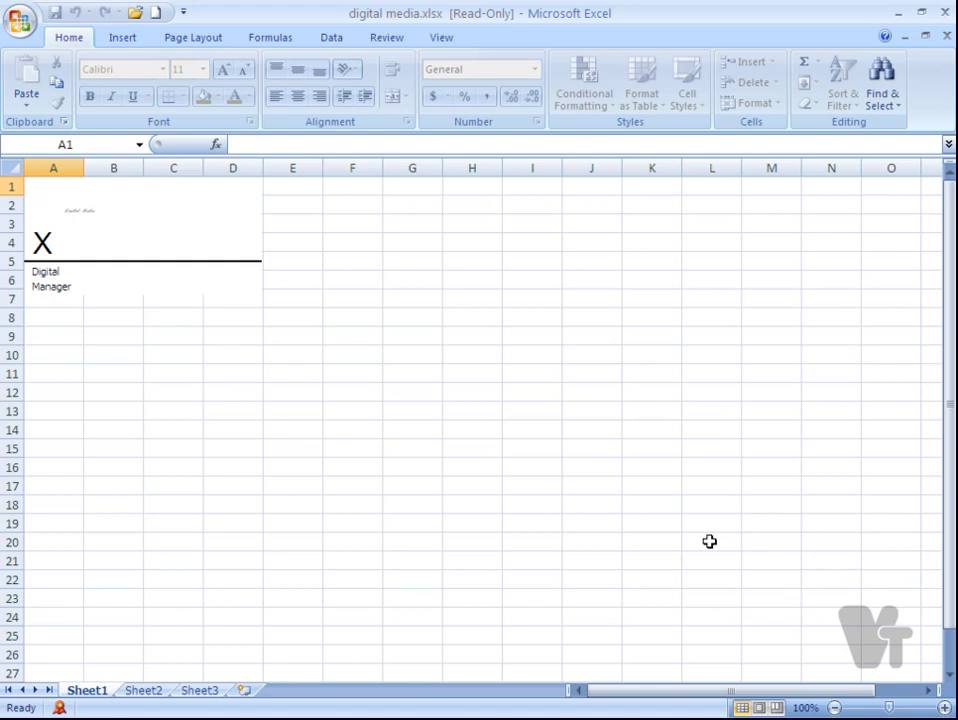
pyautogui.click(19, 19)
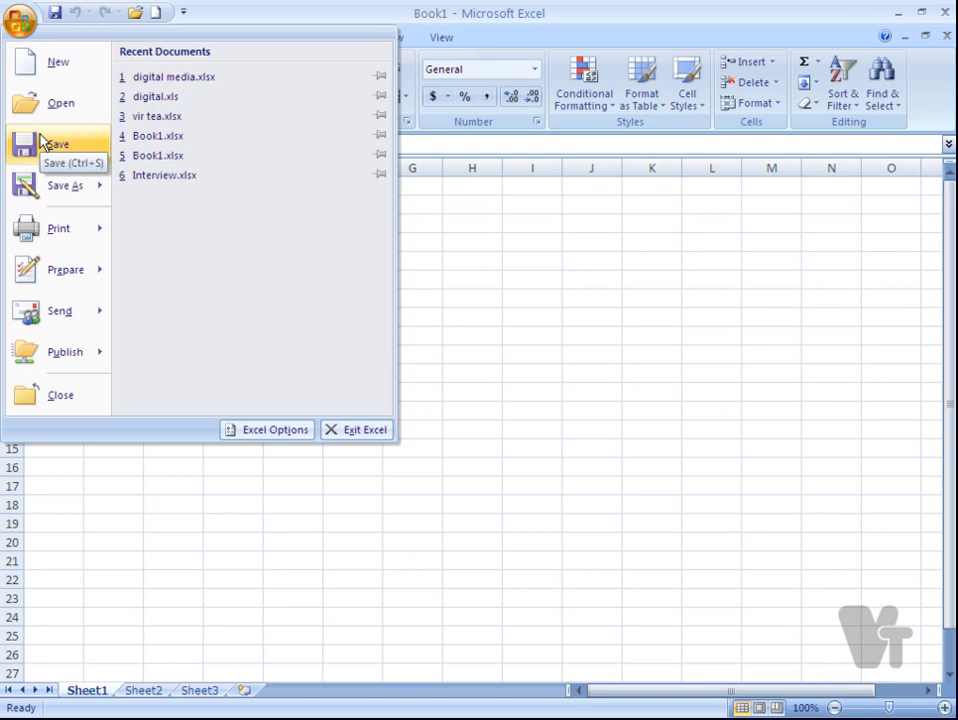
pyautogui.moveTo(34, 197)
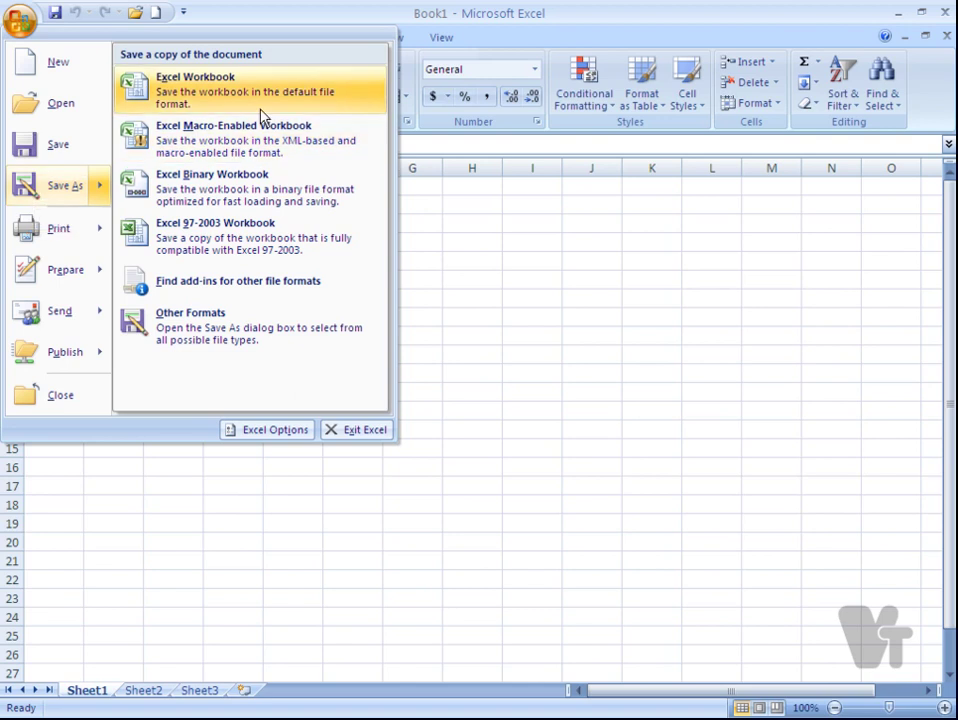
pyautogui.click(236, 340)
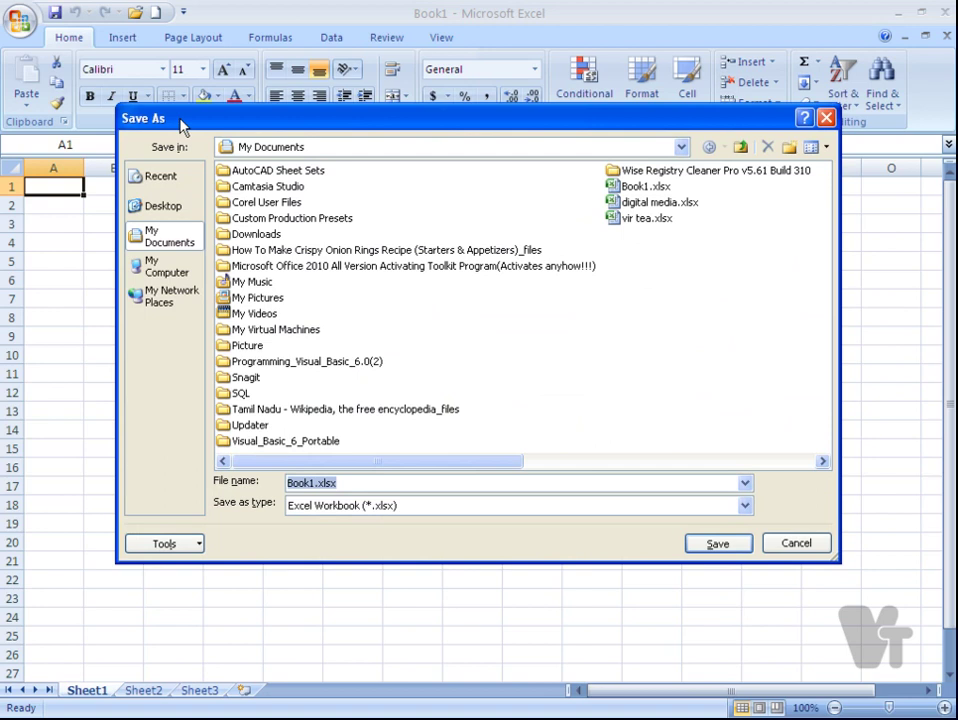
pyautogui.click(745, 506)
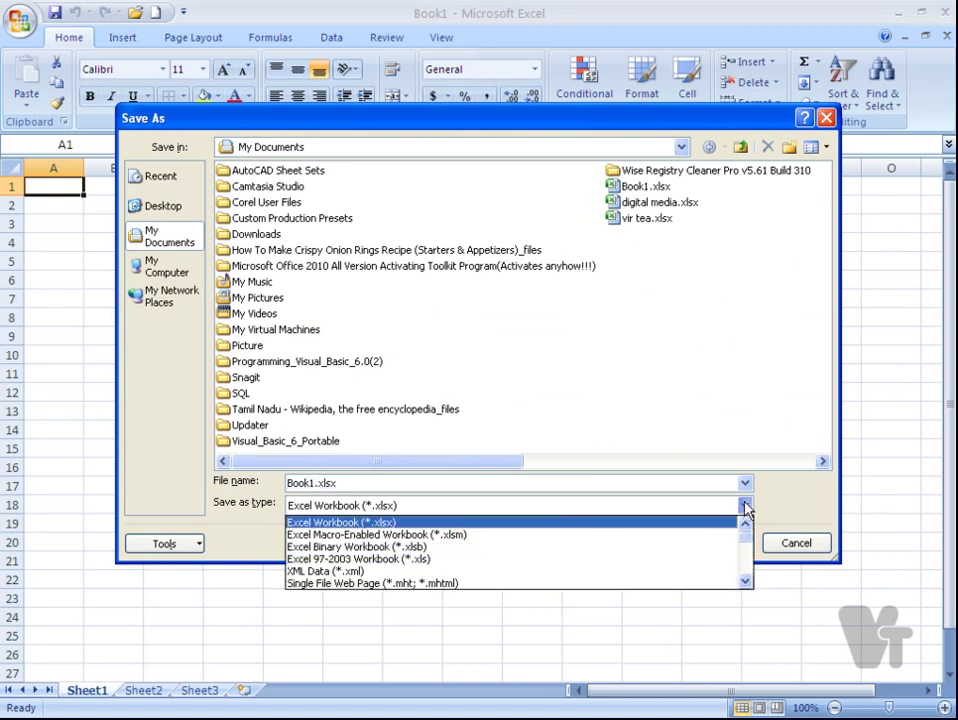
pyautogui.moveTo(746, 541); pyautogui.dragTo(748, 587)
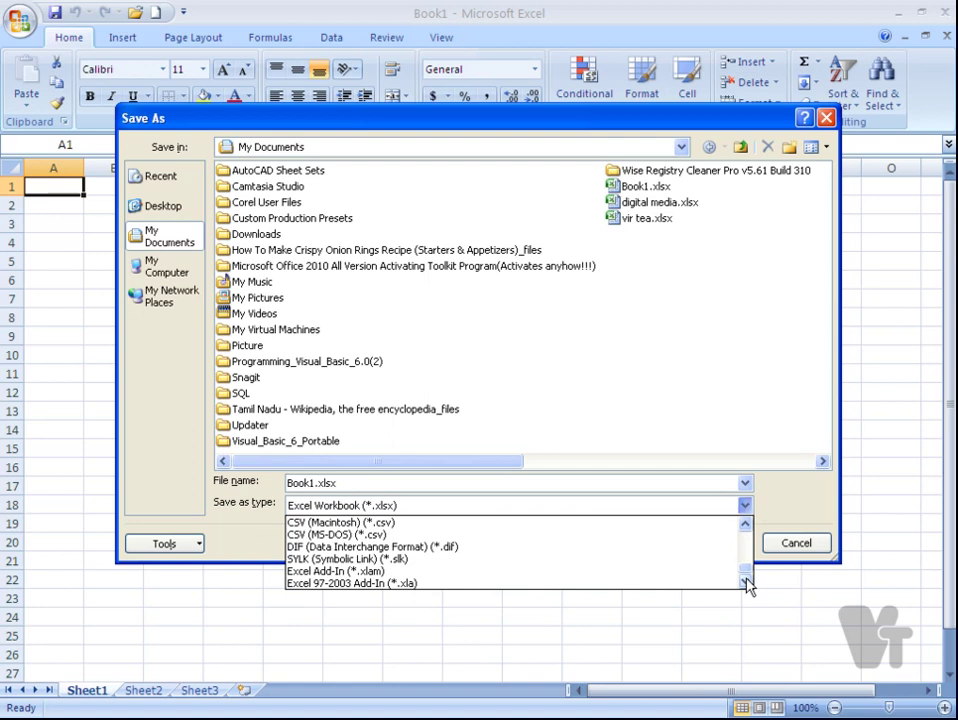
pyautogui.click(805, 508)
# Step: Cancel the save prompt and show the Office menu's Print and Prepare submenus
pyautogui.click(795, 543)
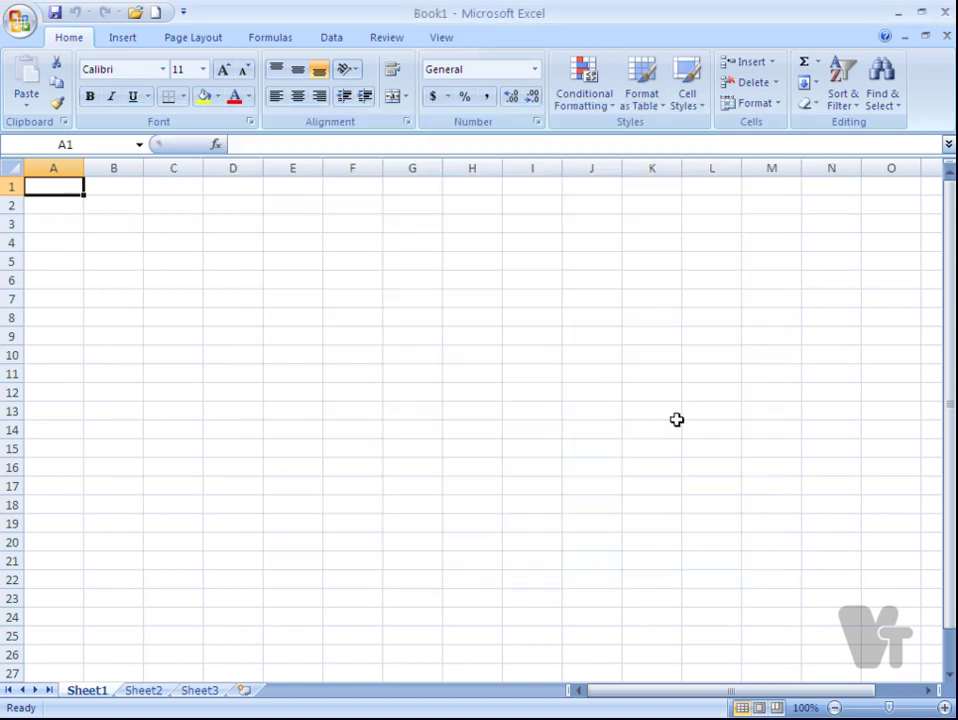
pyautogui.click(19, 19)
pyautogui.moveTo(70, 235)
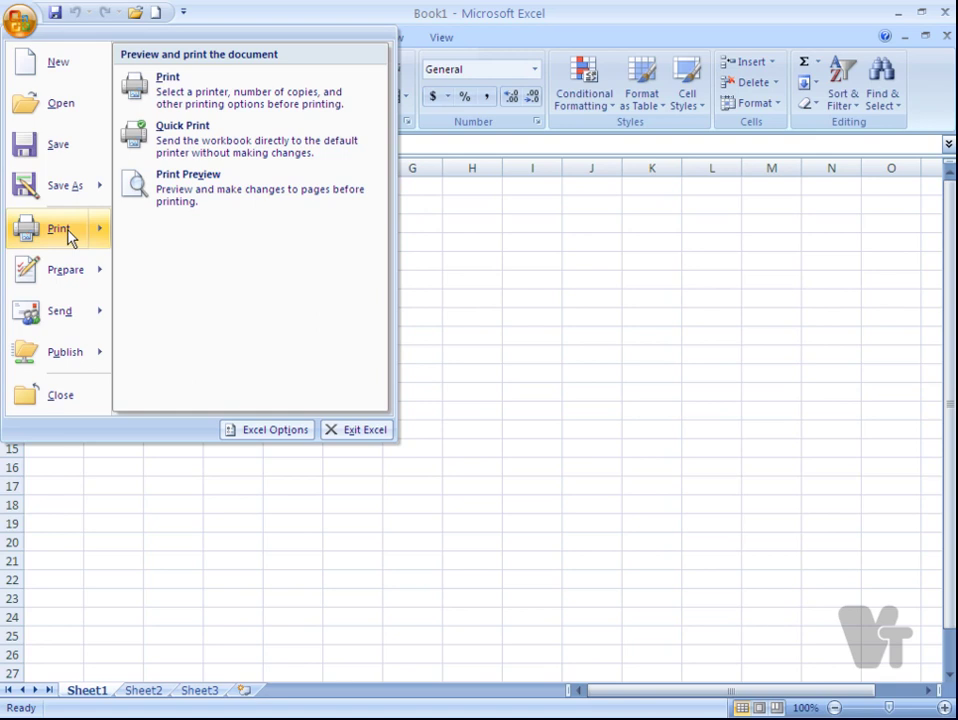
pyautogui.moveTo(83, 285)
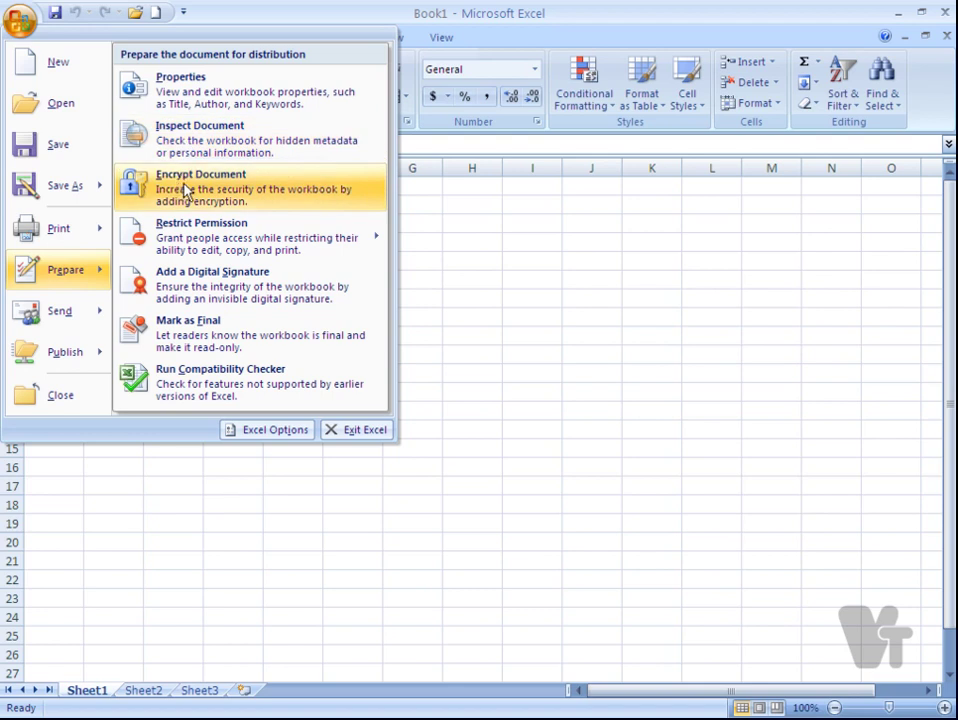
pyautogui.moveTo(178, 240)
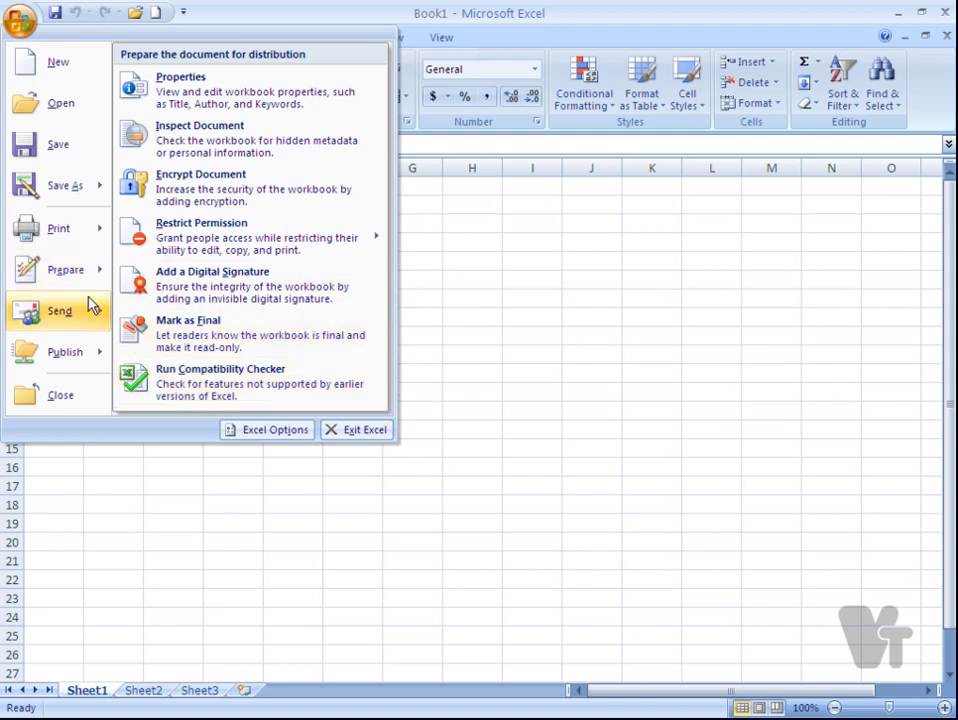
pyautogui.moveTo(92, 314)
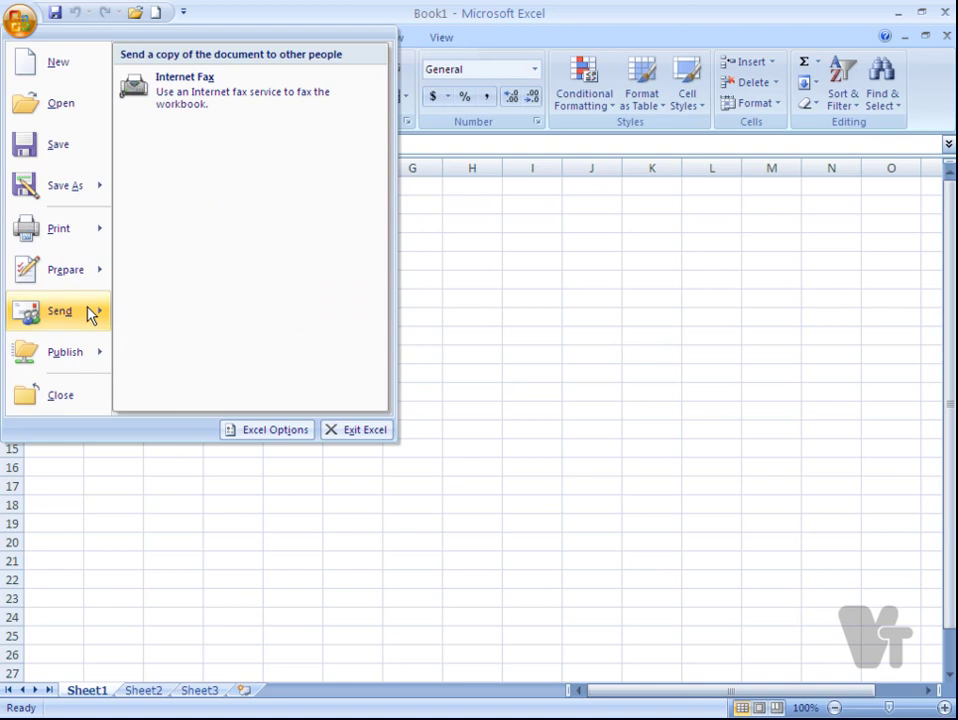
pyautogui.moveTo(88, 362)
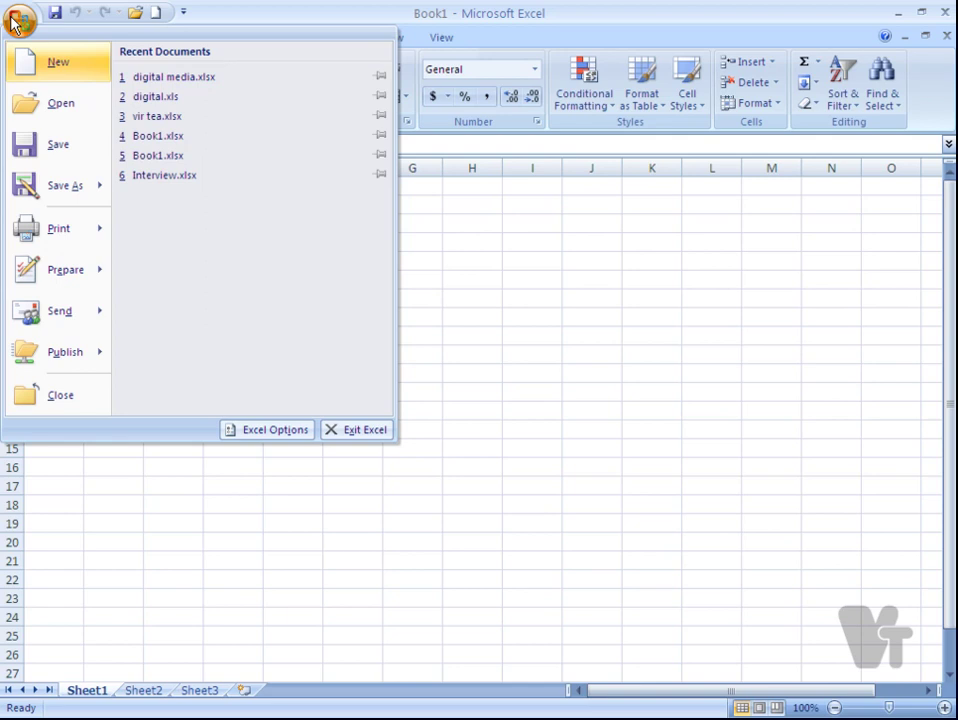
# Step: Close the Office menu and open the Customize Quick Access Toolbar dropdown checklist
pyautogui.click(168, 20)
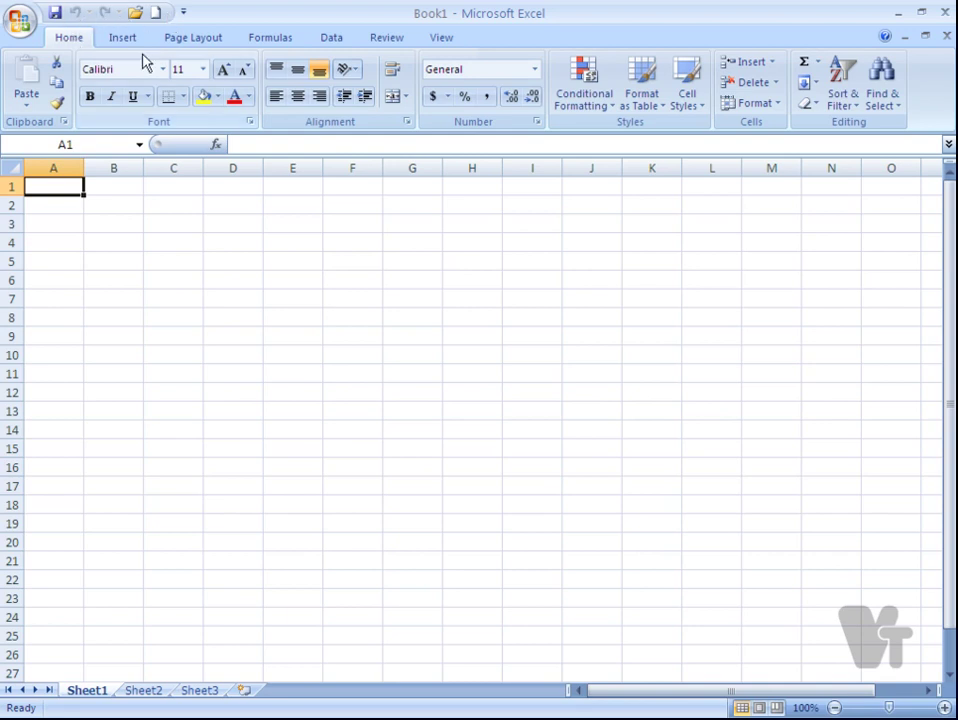
pyautogui.click(19, 20)
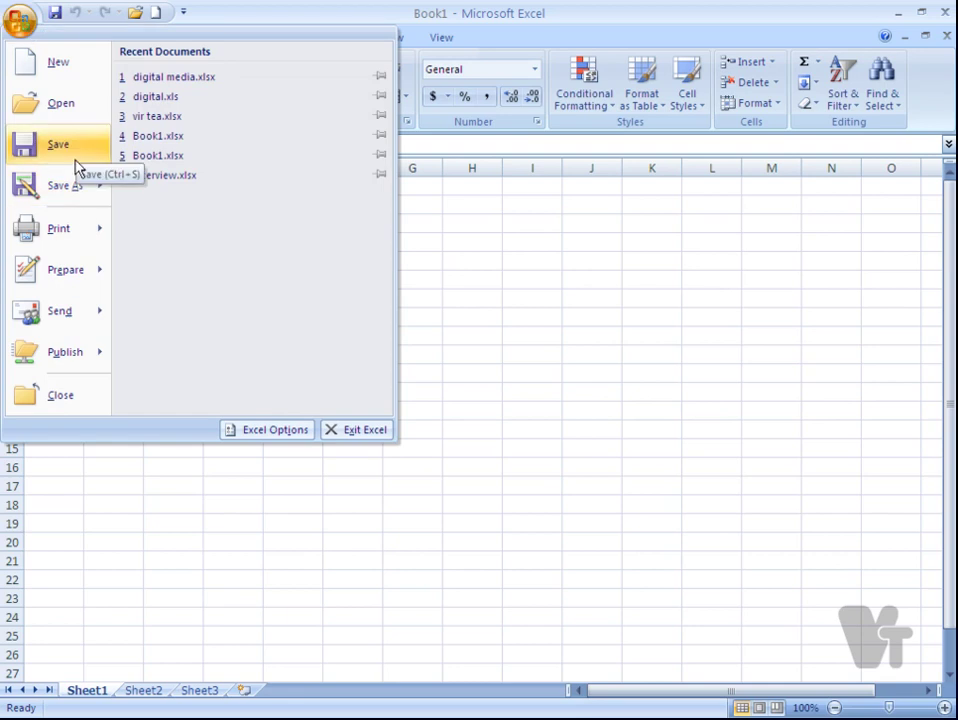
pyautogui.moveTo(78, 195)
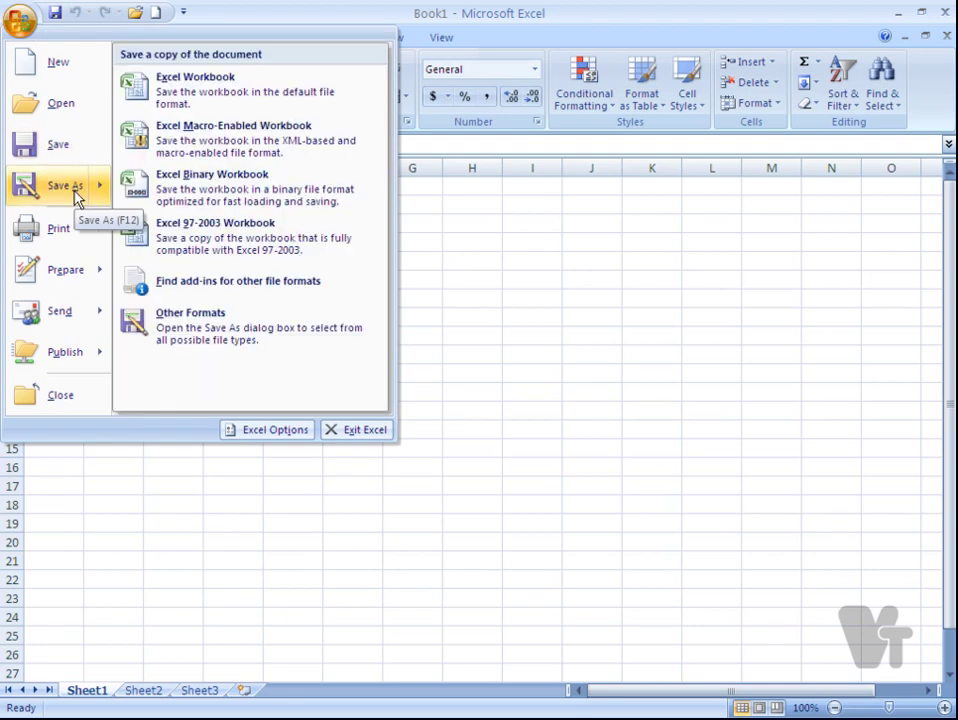
pyautogui.click(240, 12)
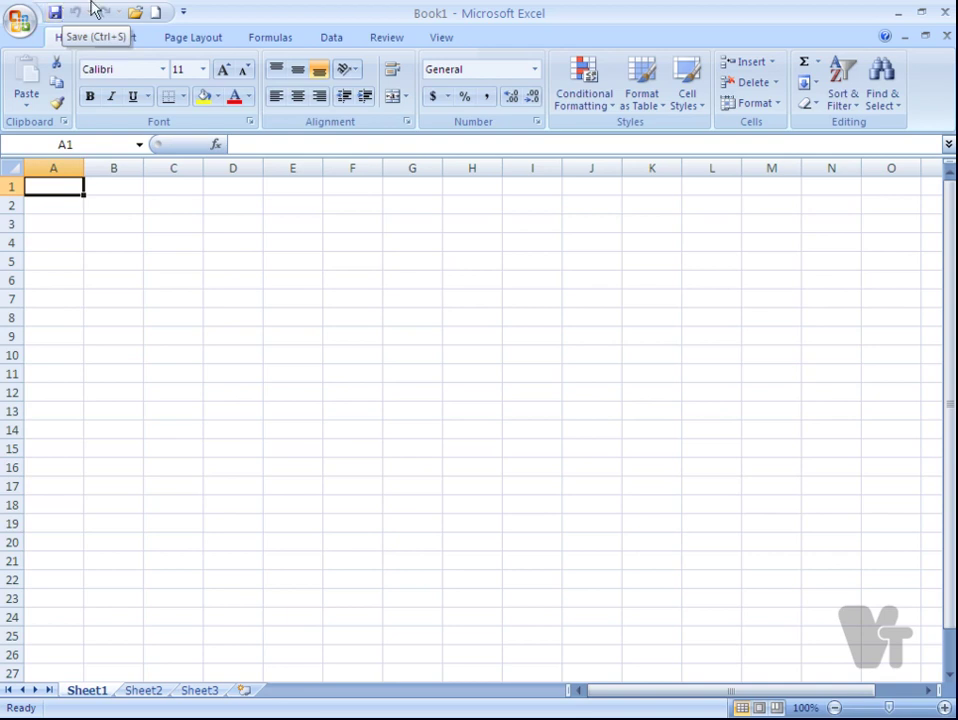
pyautogui.click(183, 12)
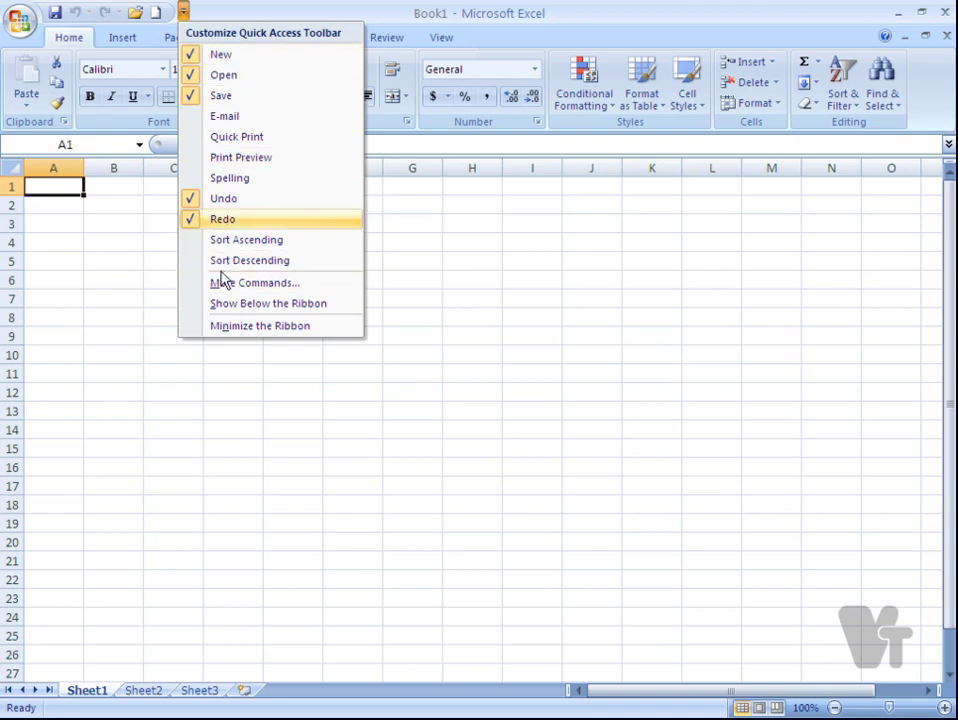
# Step: Add Quick Print to the Quick Access Toolbar and open its More Commands settings
pyautogui.click(232, 138)
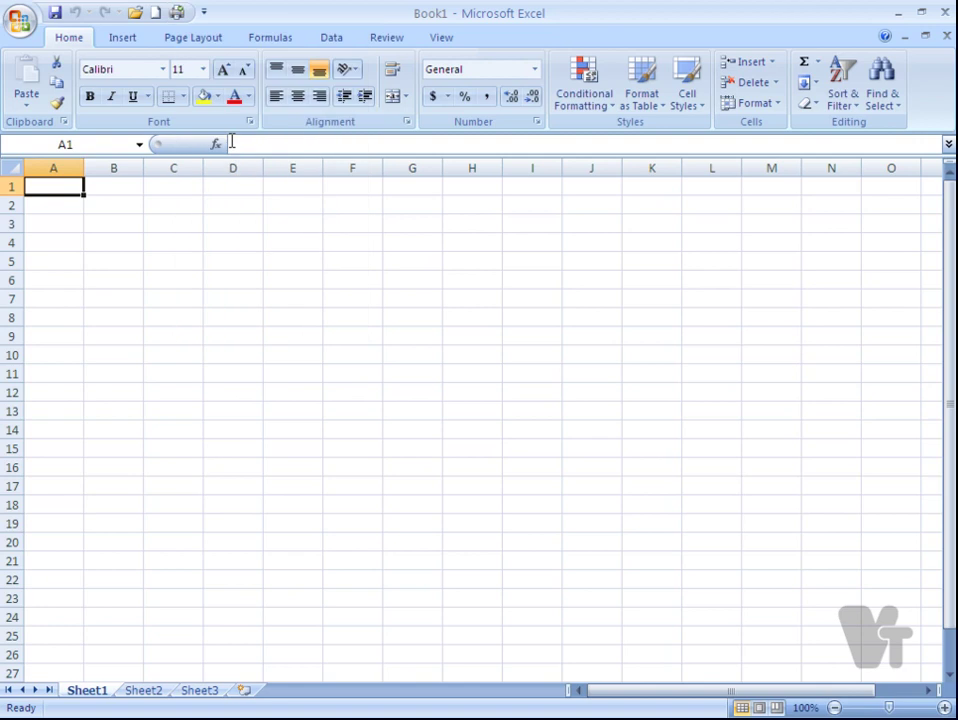
pyautogui.click(203, 12)
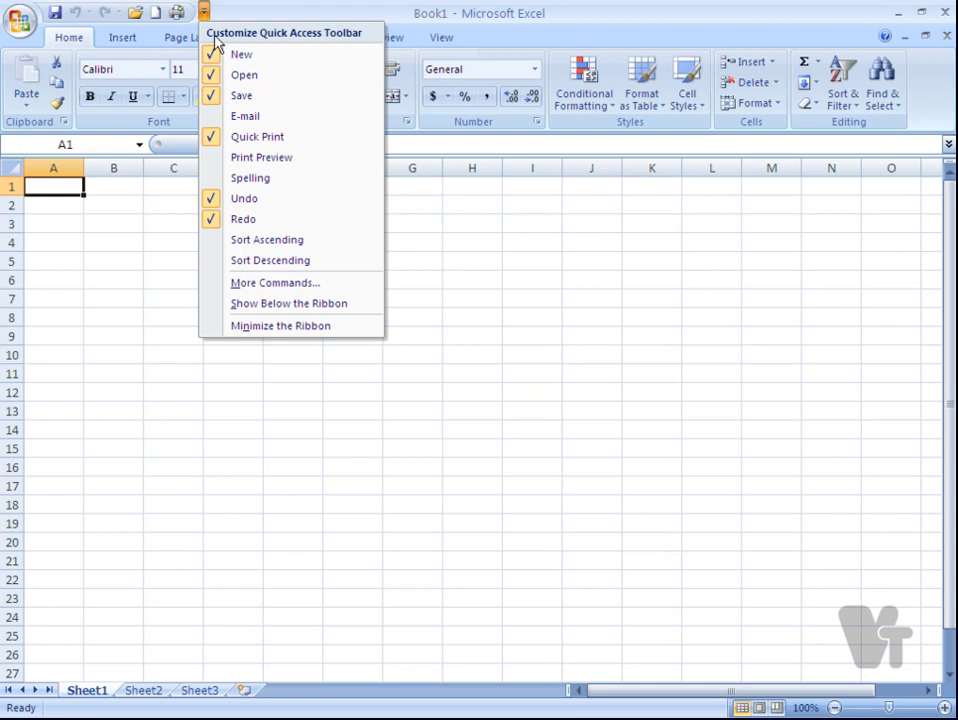
pyautogui.click(270, 288)
pyautogui.moveTo(237, 38); pyautogui.dragTo(142, 8)
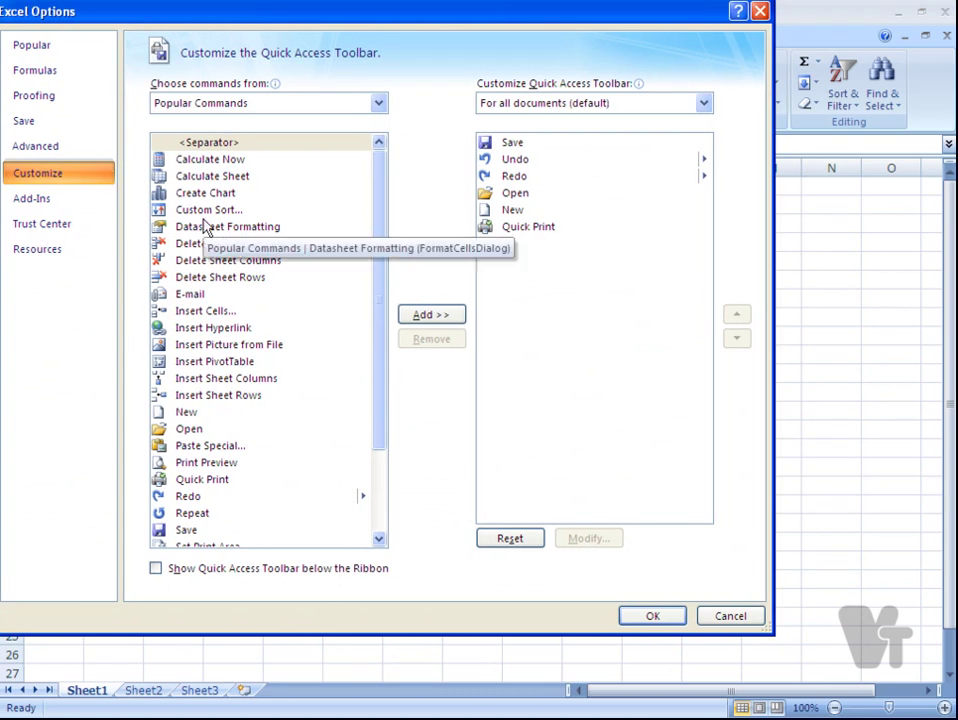
# Step: Add Delete Sheet Rows, Delete Cells and Print Preview to the Quick Access Toolbar in Excel Options
pyautogui.click(180, 277)
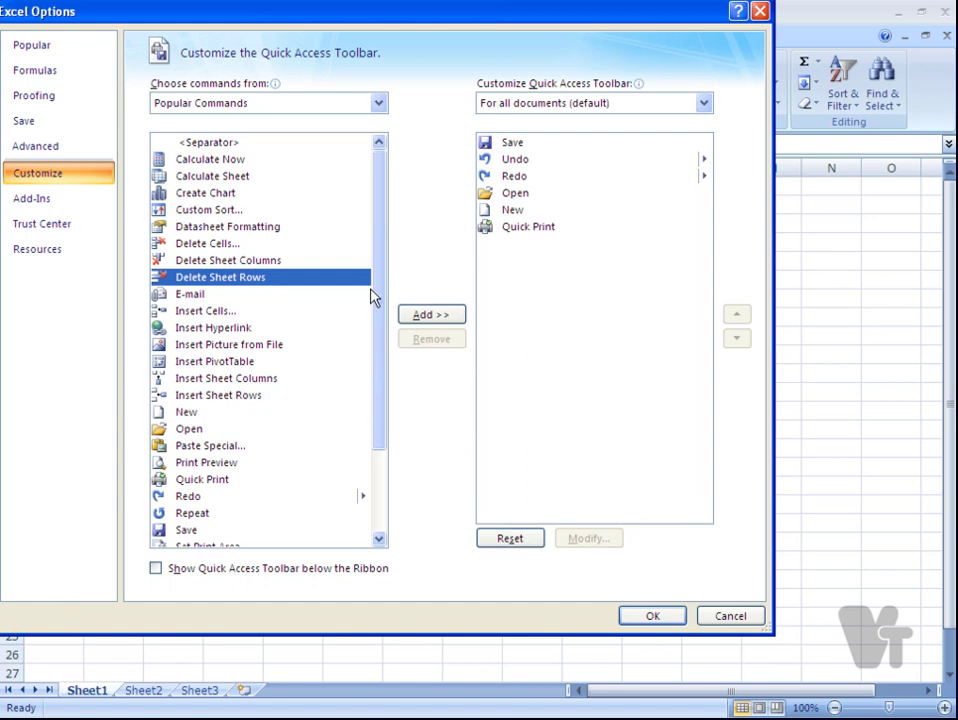
pyautogui.click(419, 311)
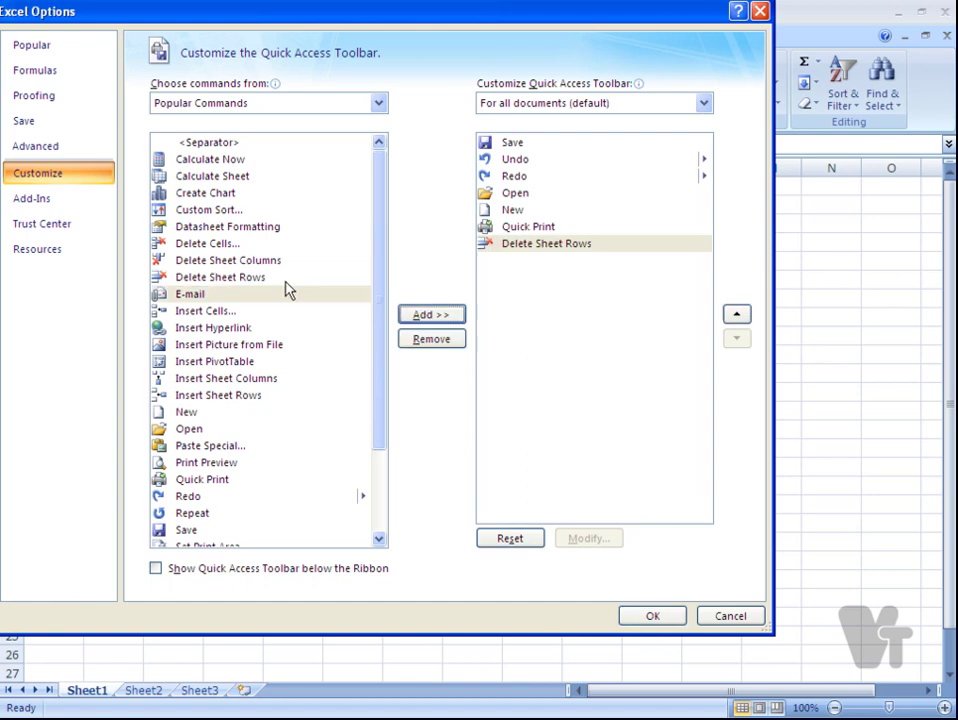
pyautogui.click(218, 244)
pyautogui.click(447, 318)
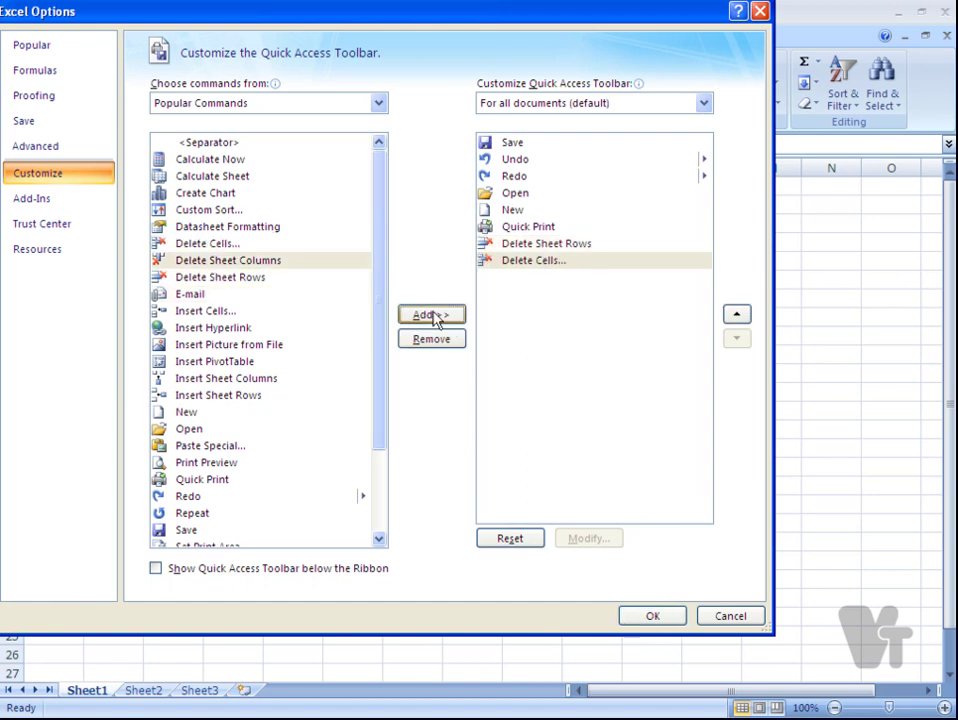
pyautogui.click(215, 277)
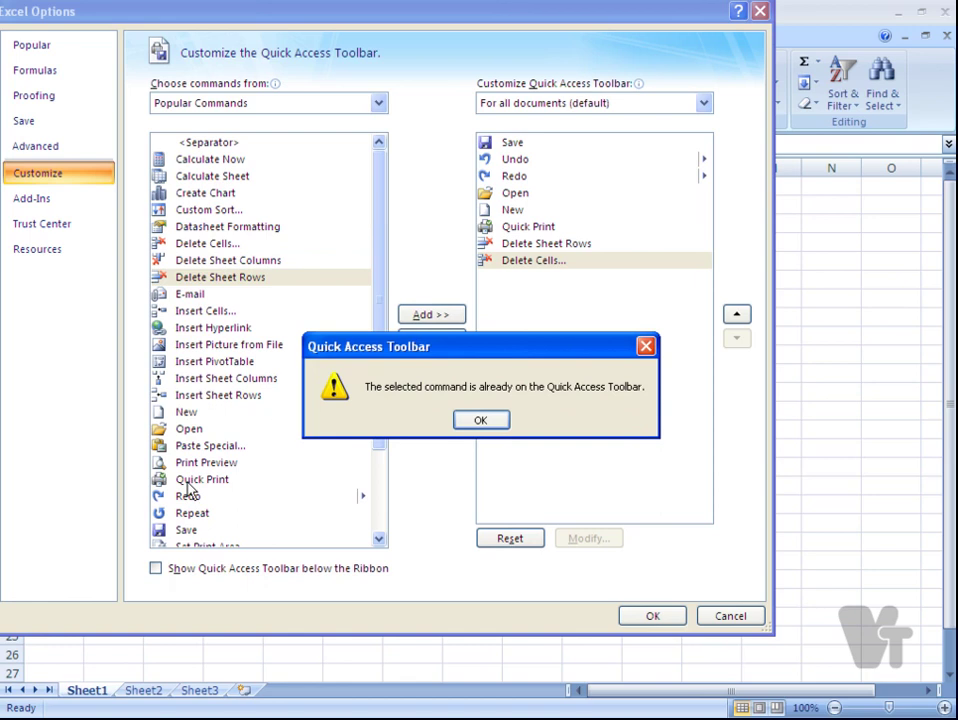
pyautogui.click(468, 424)
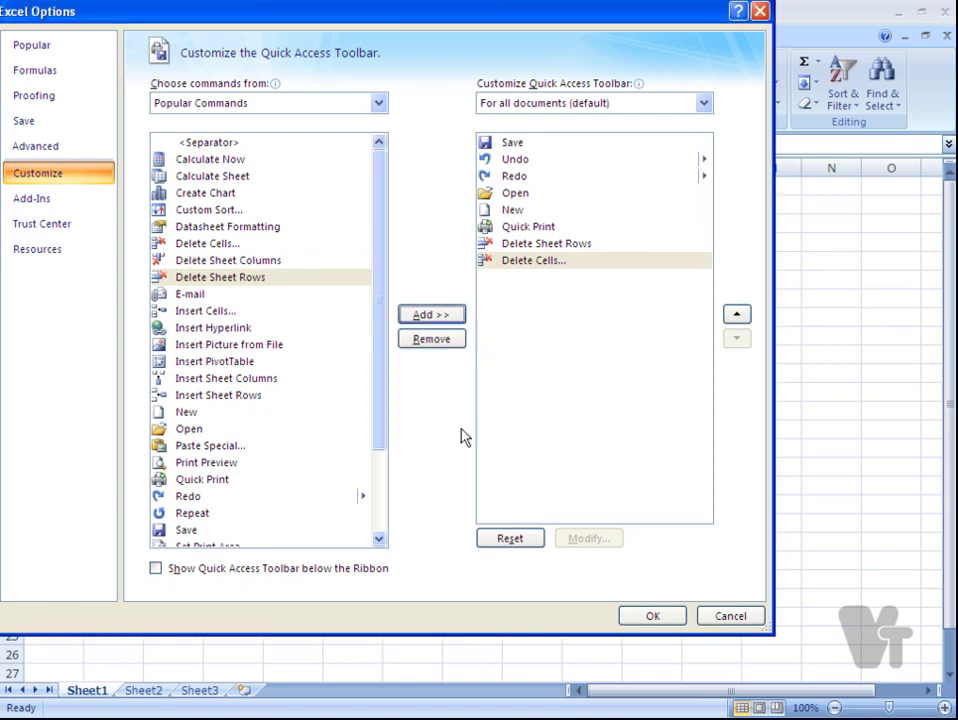
pyautogui.doubleClick(229, 462)
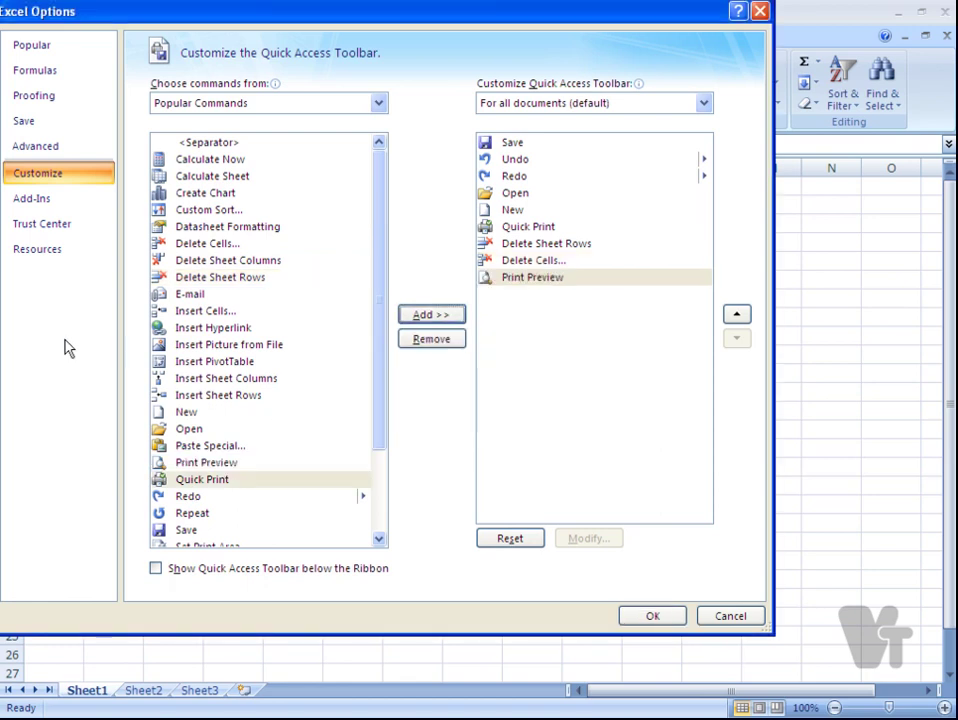
pyautogui.click(624, 616)
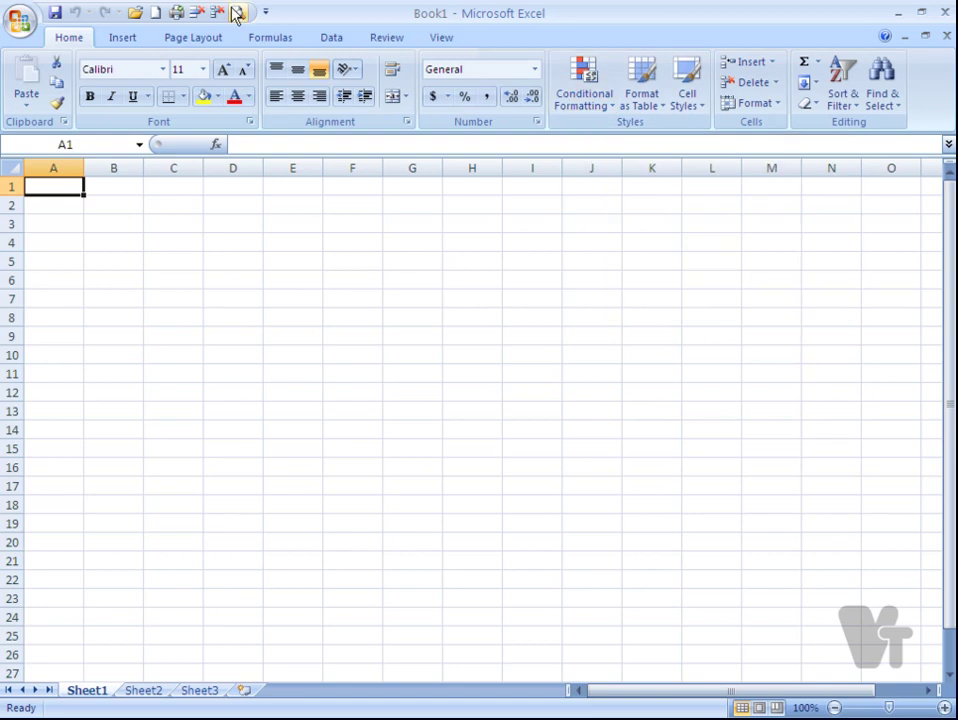
# Step: Add Conditional Formatting to the Quick Access Toolbar from its context menu and uncheck Quick Print
pyautogui.rightClick(585, 97)
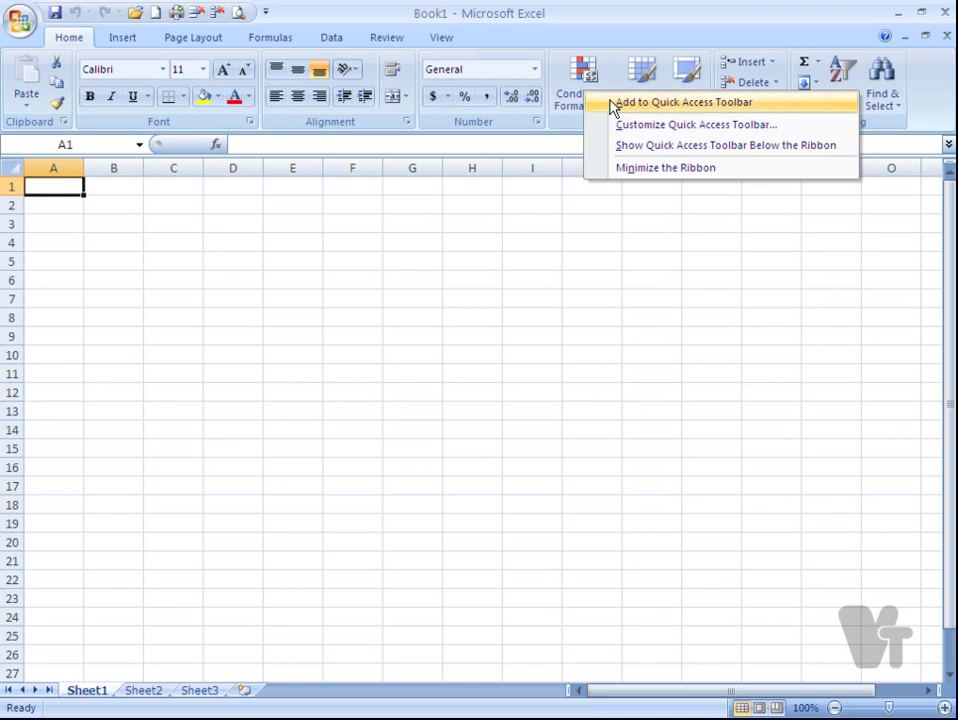
pyautogui.click(613, 104)
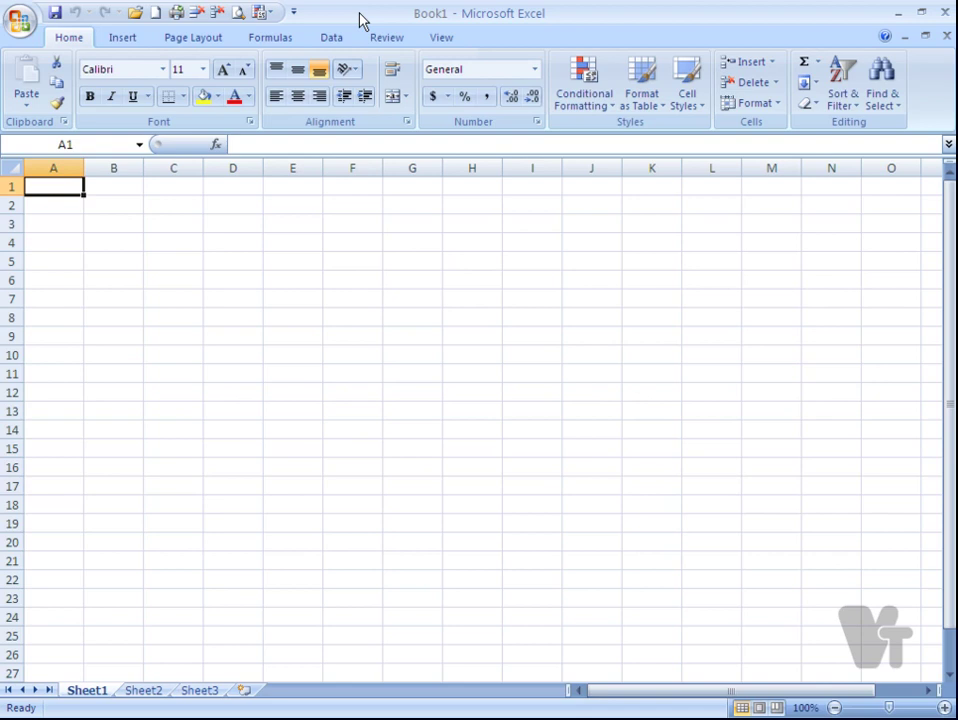
pyautogui.click(293, 11)
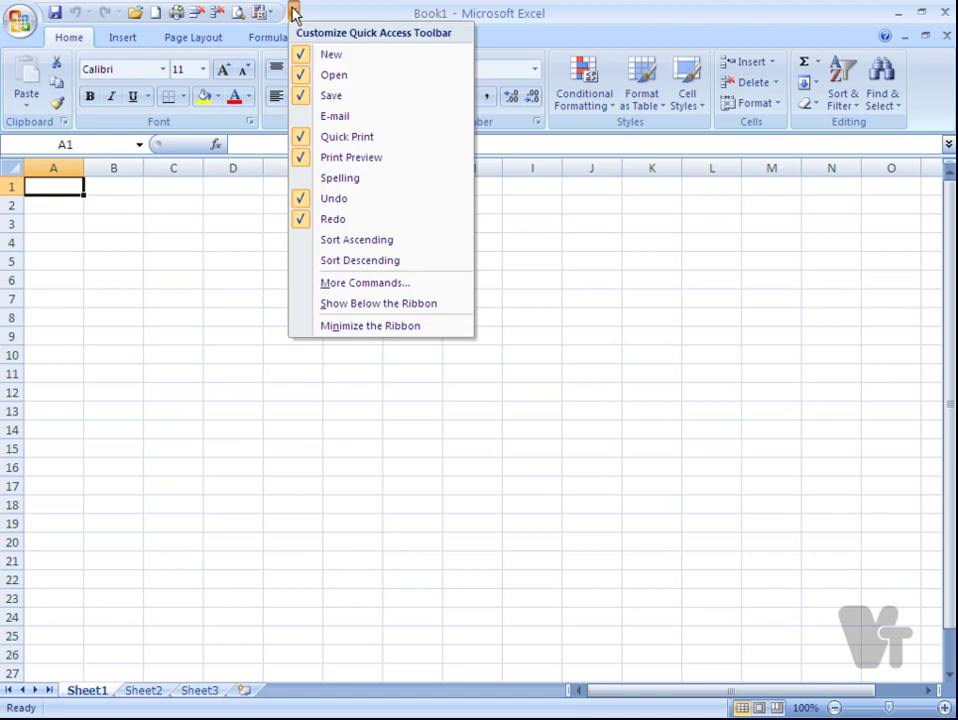
pyautogui.click(347, 136)
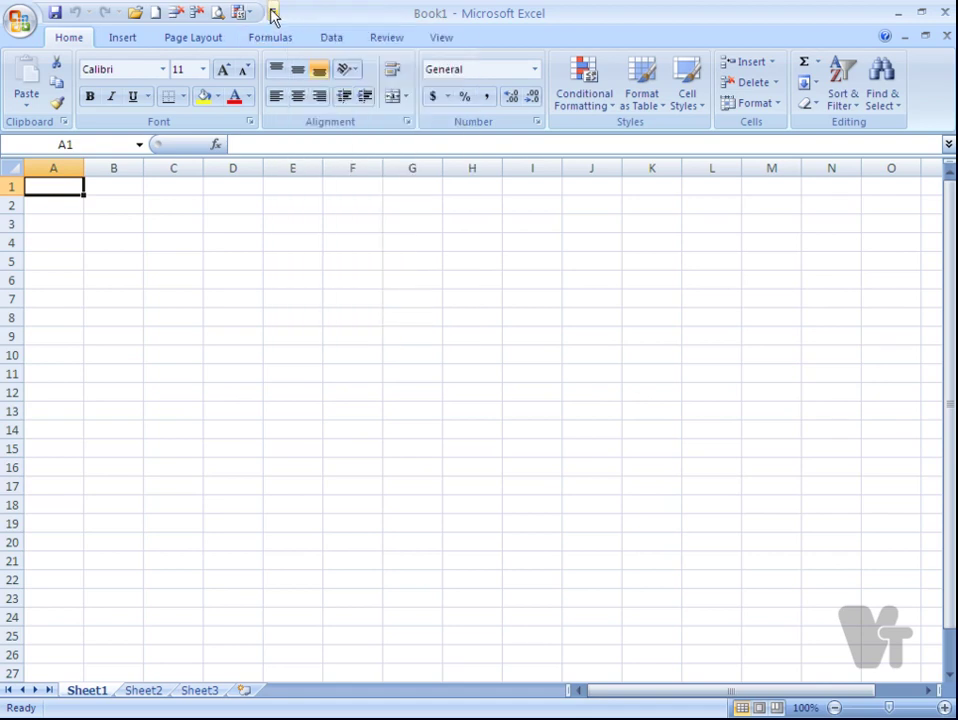
pyautogui.click(273, 11)
# Step: Uncheck Print Preview, then remove Delete Sheet Rows and Delete Cells through More Commands
pyautogui.click(299, 157)
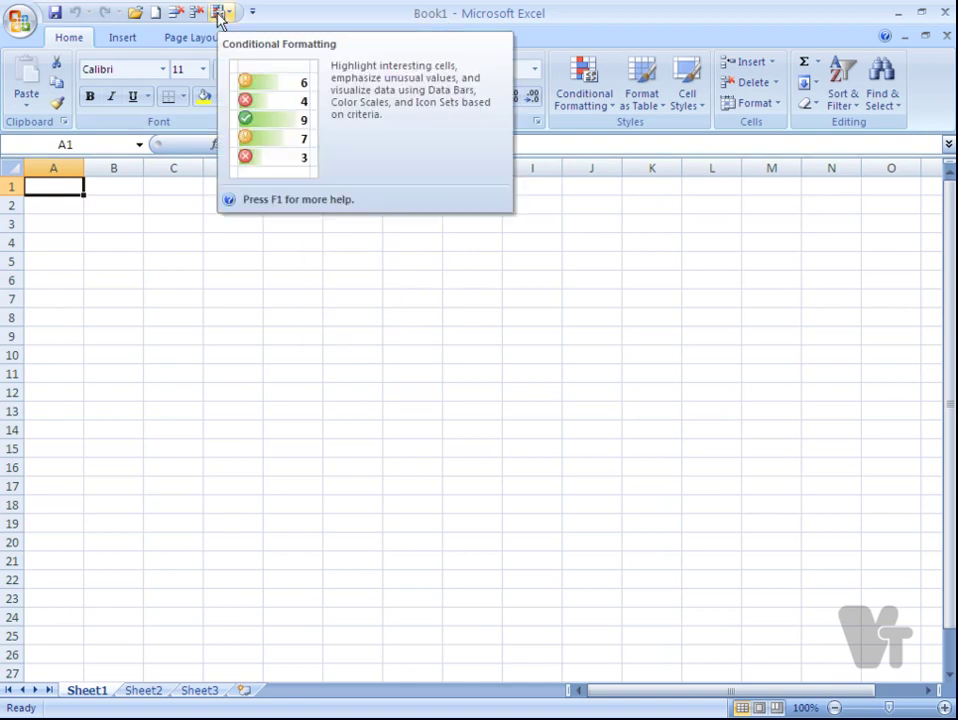
pyautogui.click(252, 11)
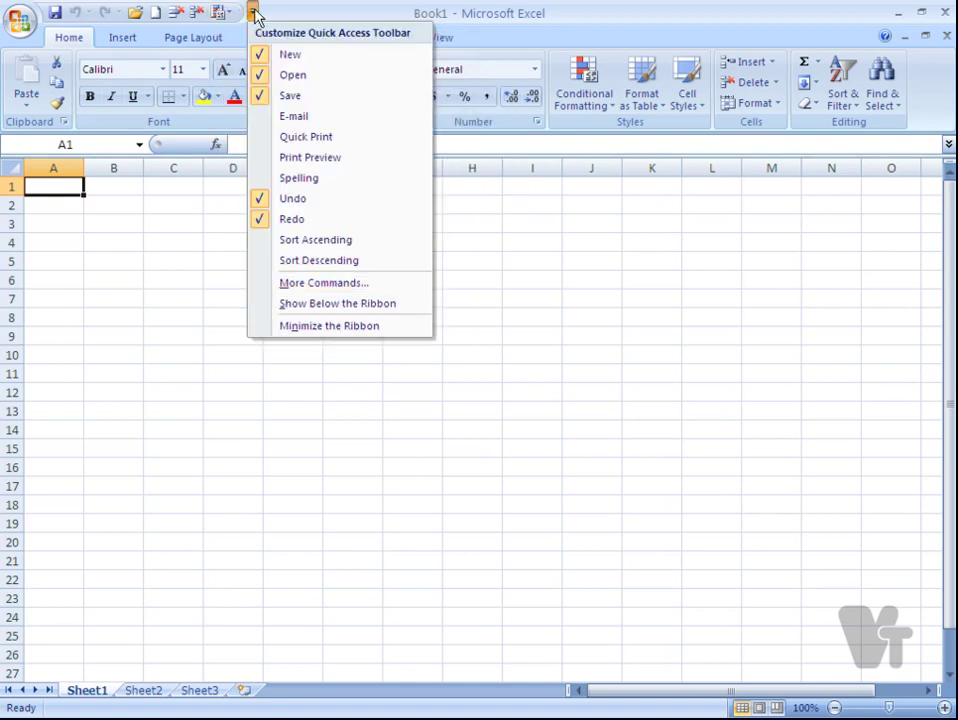
pyautogui.click(328, 288)
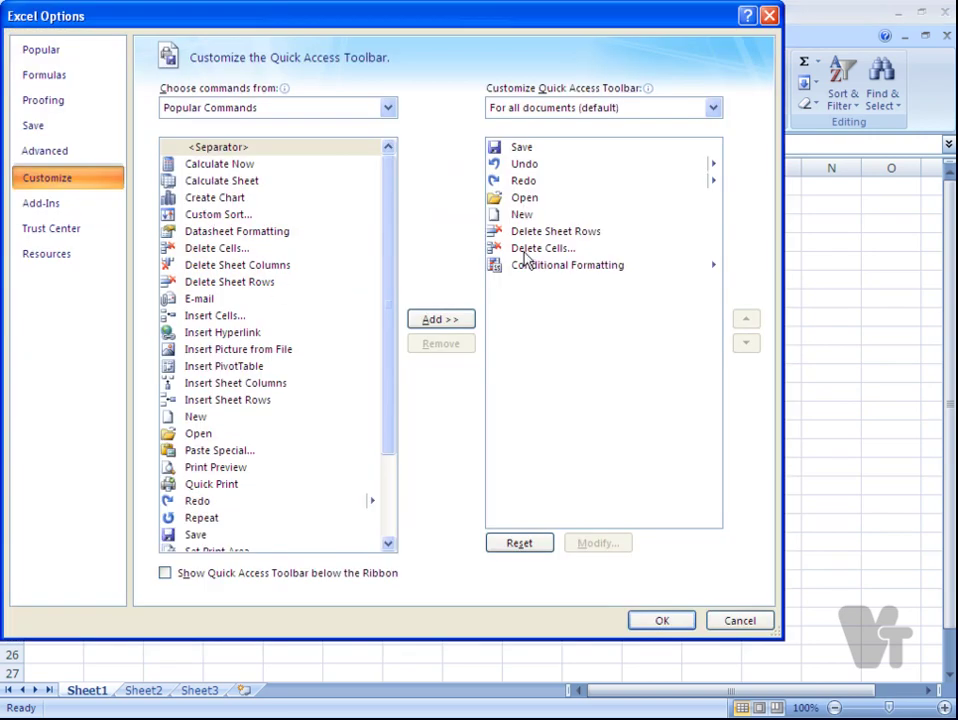
pyautogui.click(525, 233)
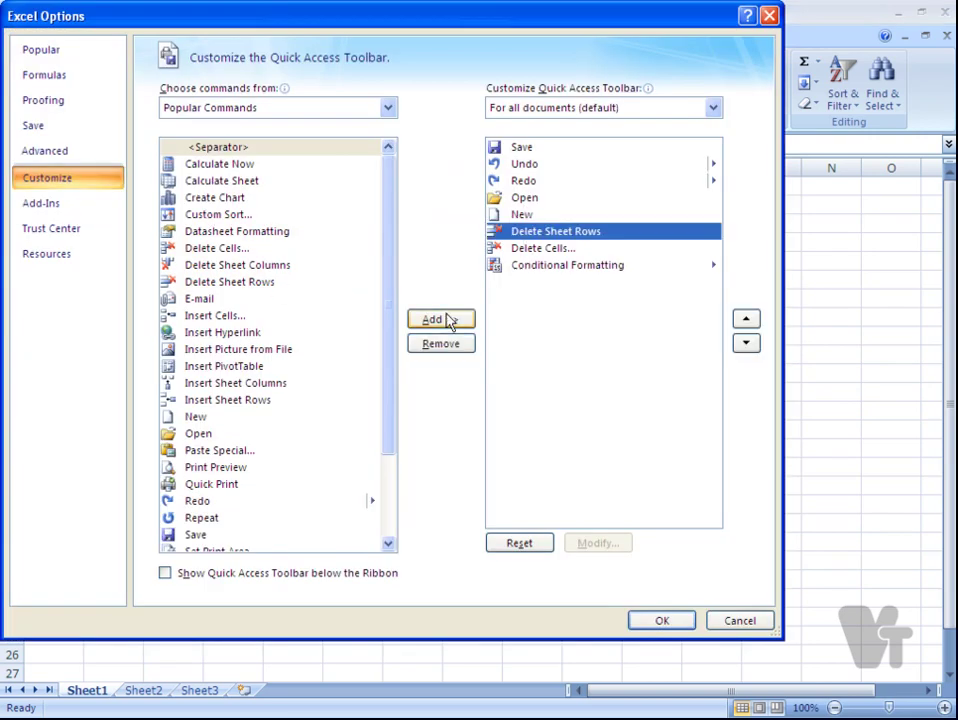
pyautogui.click(441, 343)
pyautogui.click(515, 234)
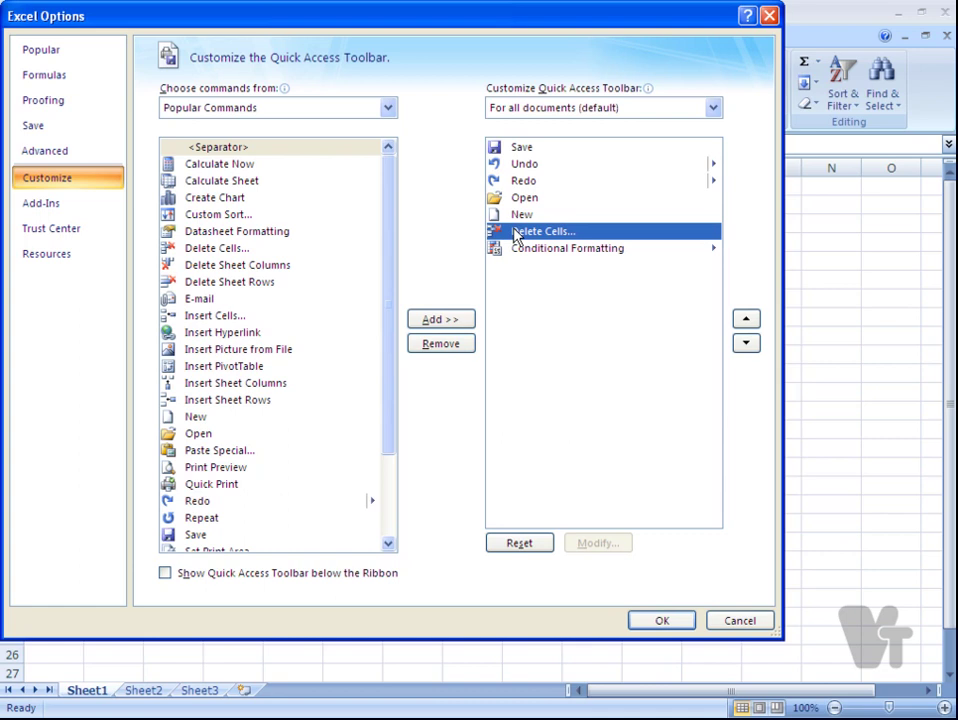
pyautogui.click(441, 343)
pyautogui.click(662, 620)
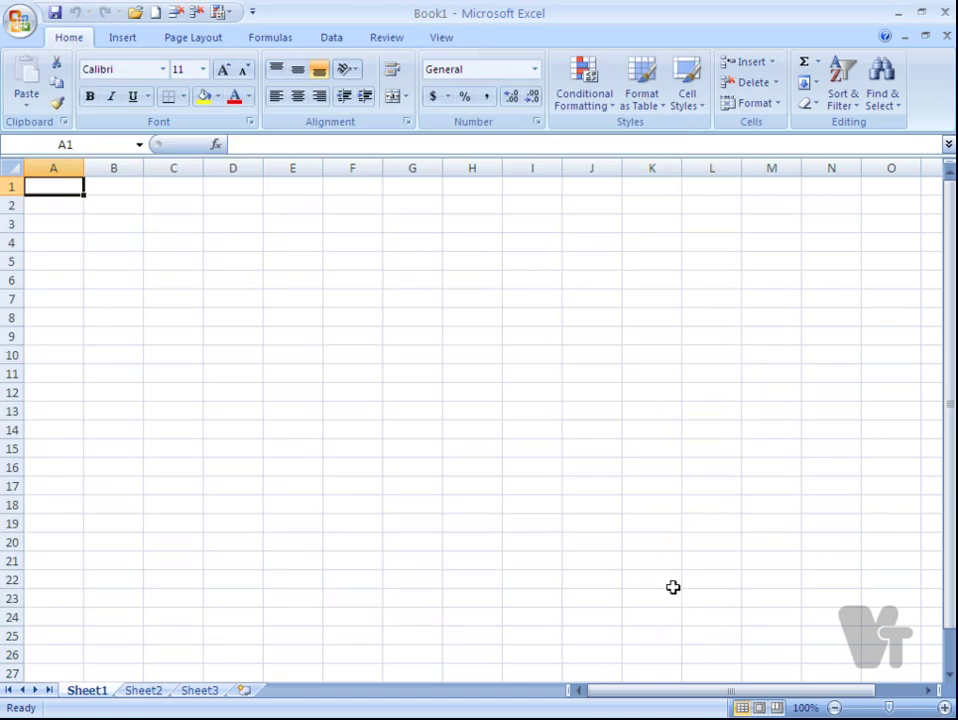
# Step: Remove the Save button from the Quick Access Toolbar via its right-click menu
pyautogui.rightClick(56, 18)
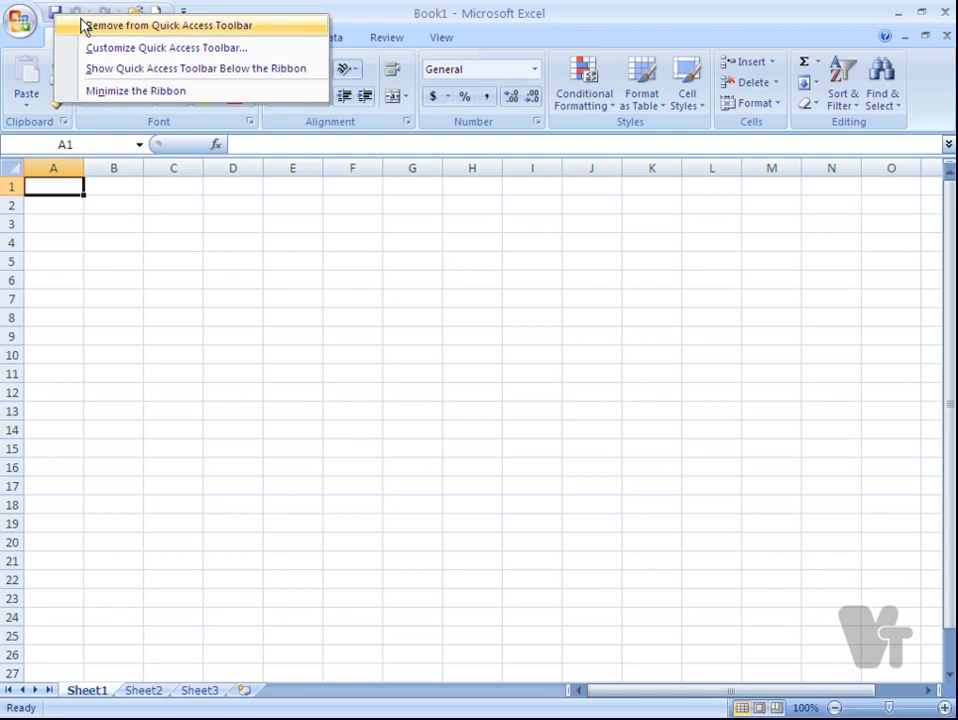
pyautogui.click(81, 20)
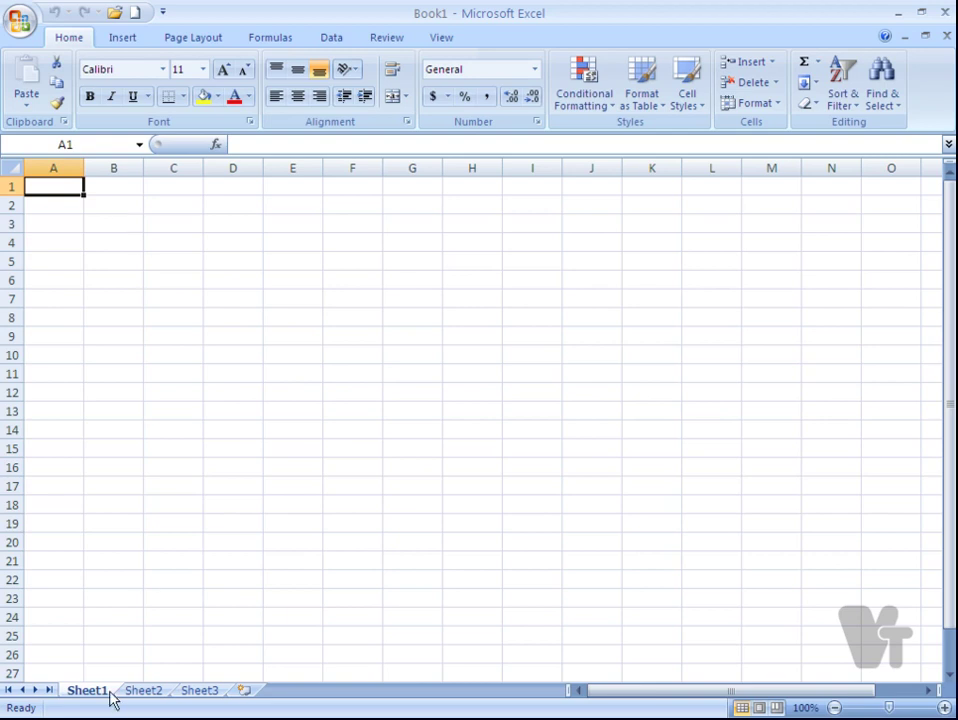
# Step: Insert four new worksheets, Sheet4, Sheet5, Sheet6 and Sheet7, after Sheet3
pyautogui.click(140, 690)
pyautogui.click(188, 691)
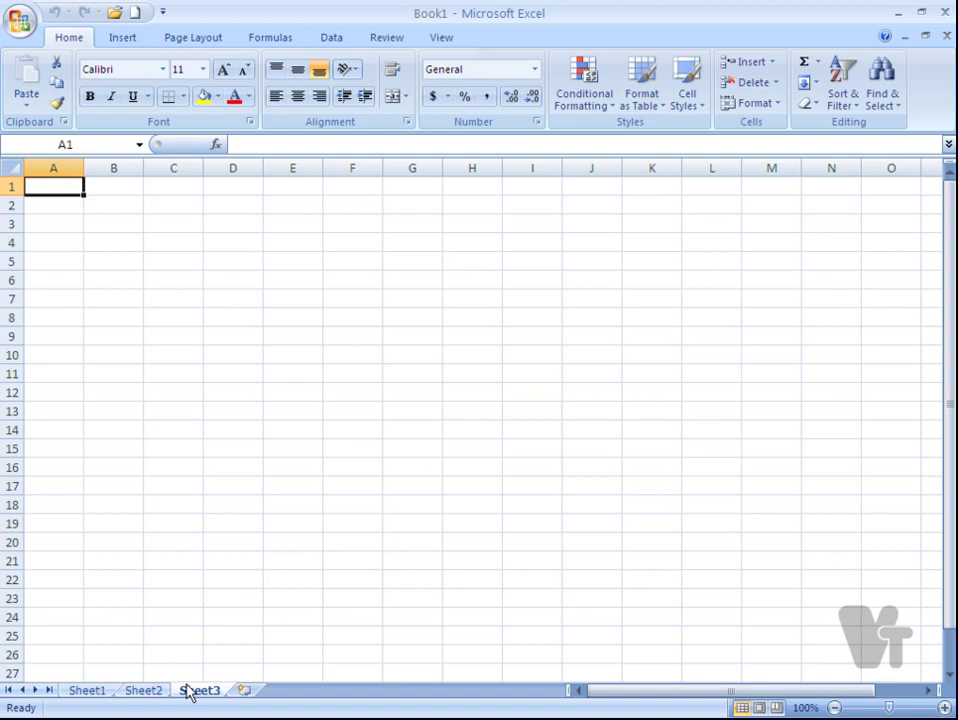
pyautogui.click(246, 692)
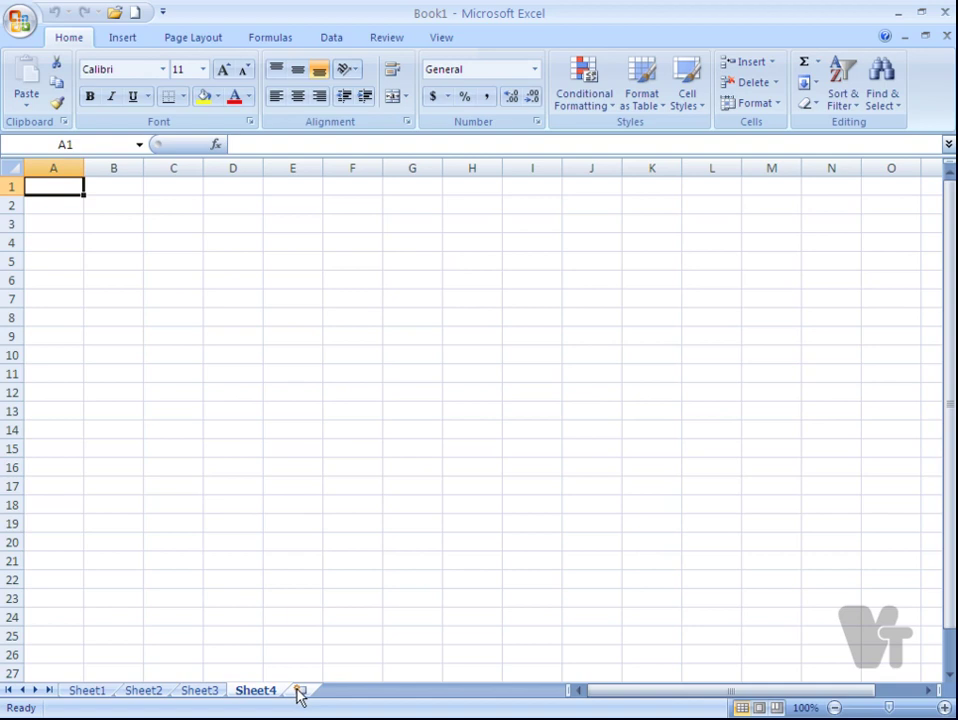
pyautogui.click(299, 692)
pyautogui.click(355, 692)
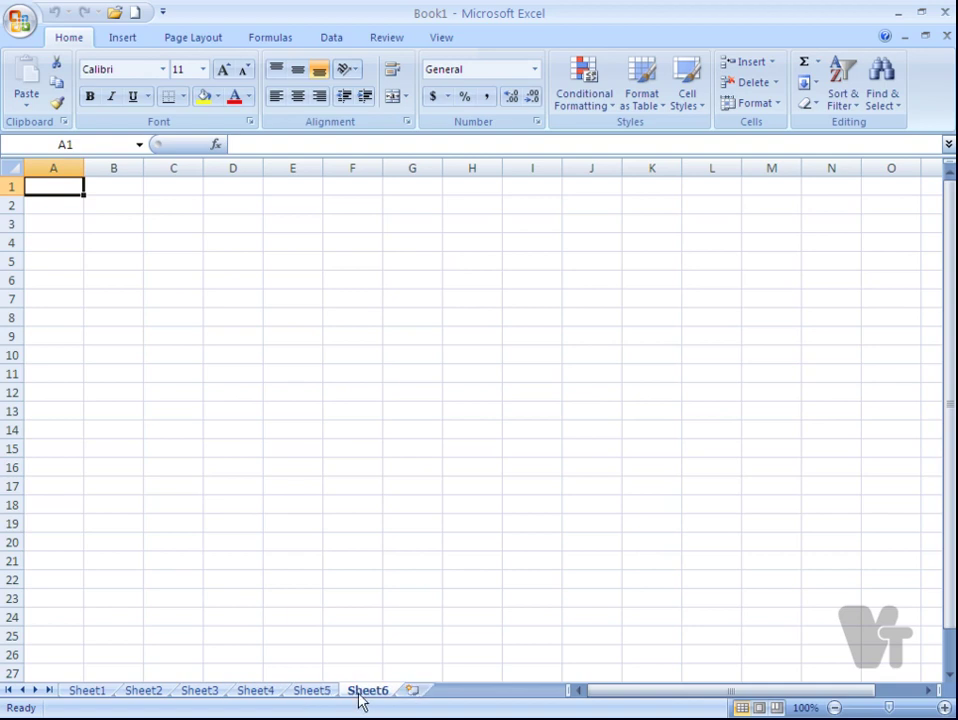
pyautogui.click(417, 696)
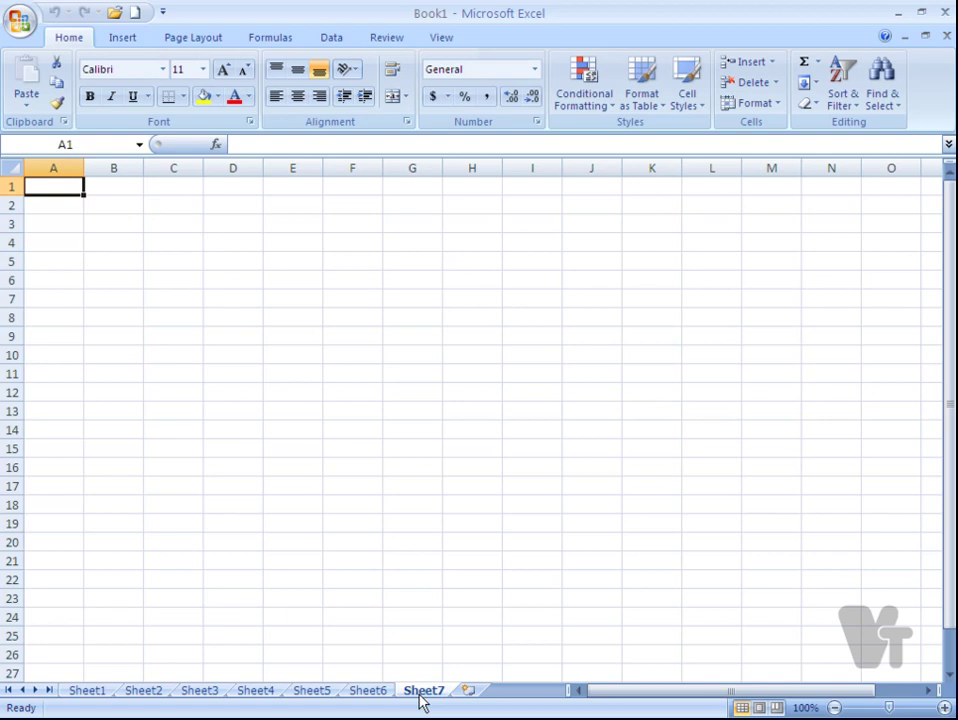
# Step: Use Move or Copy on Sheet7 to create a copy placed before Sheet1
pyautogui.rightClick(421, 700)
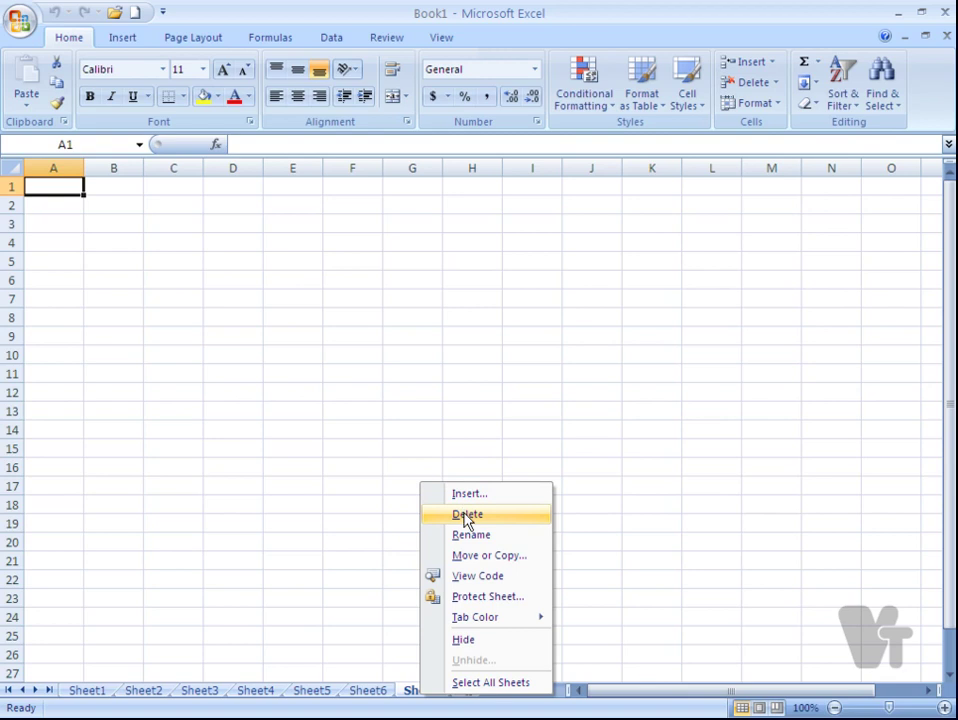
pyautogui.click(466, 563)
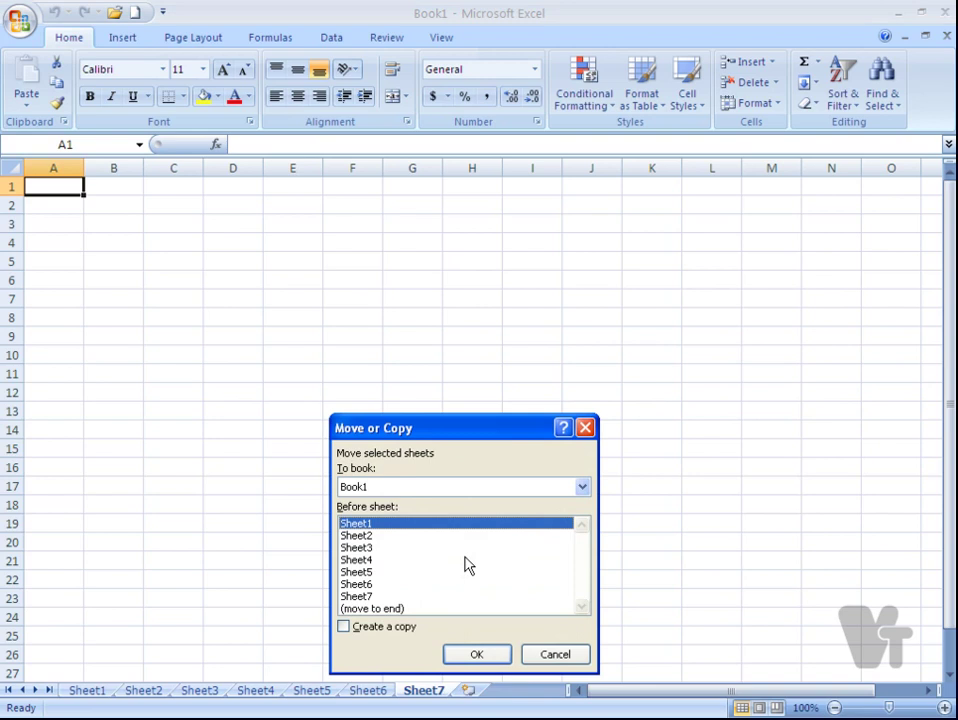
pyautogui.moveTo(483, 433); pyautogui.dragTo(475, 327)
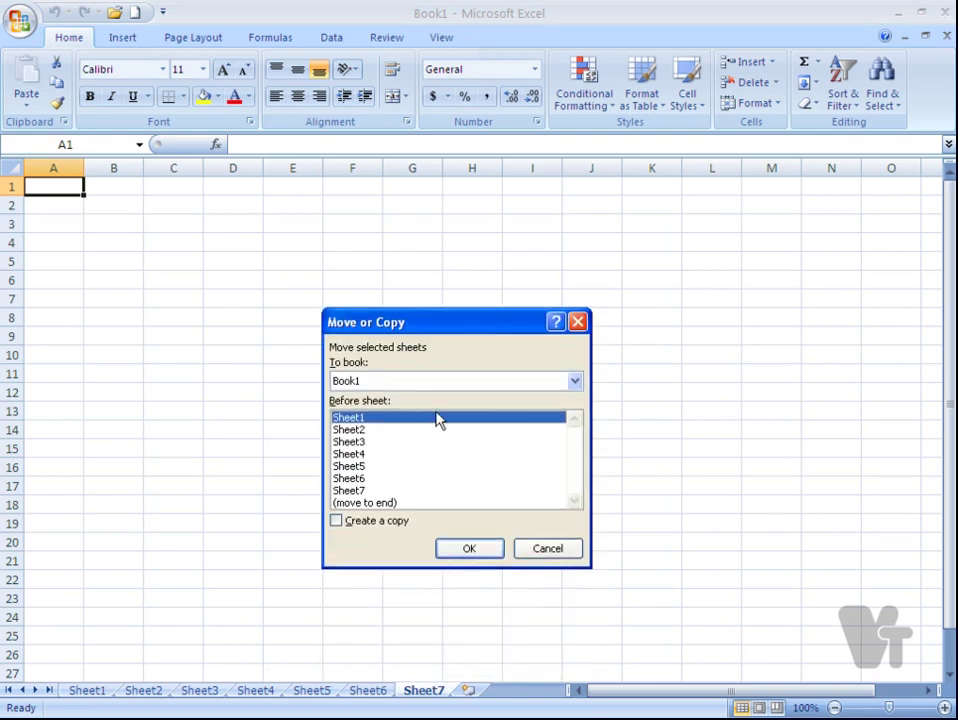
pyautogui.click(352, 454)
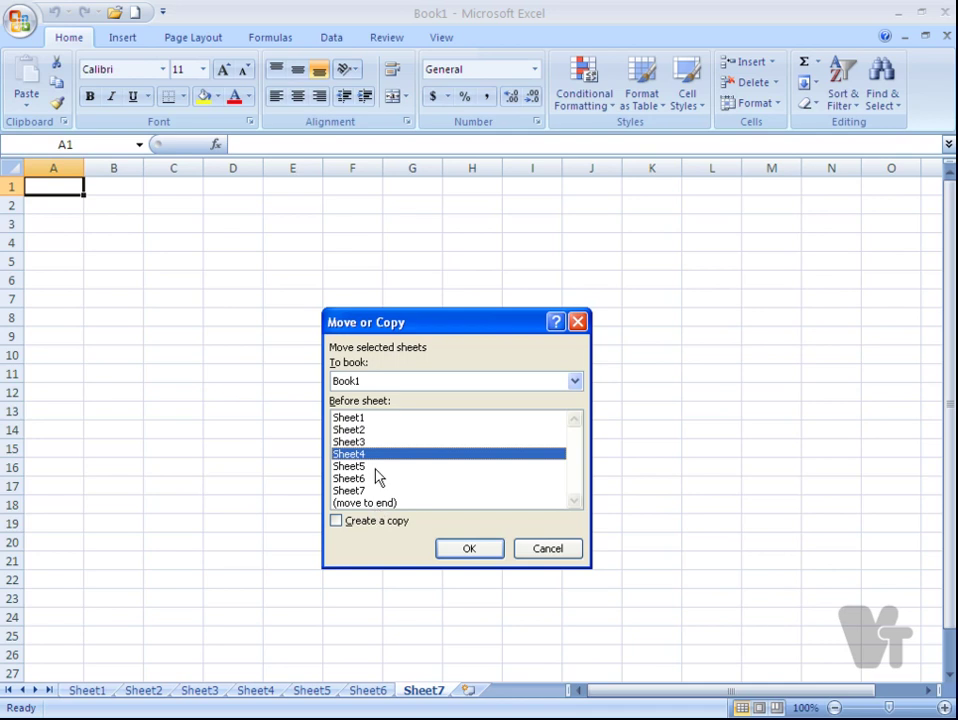
pyautogui.click(349, 418)
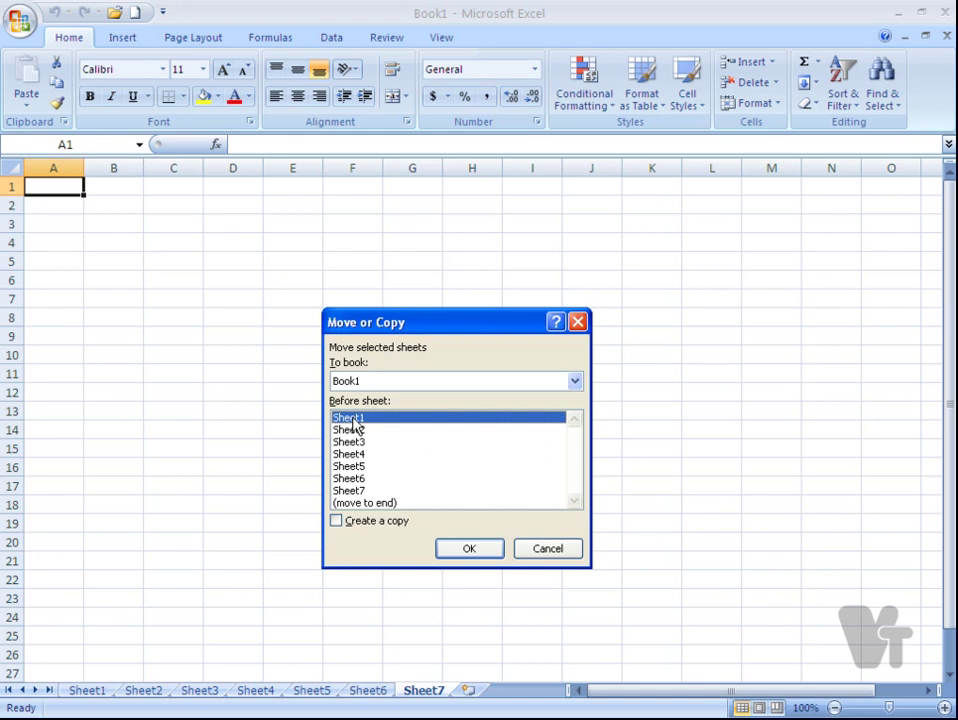
pyautogui.click(350, 526)
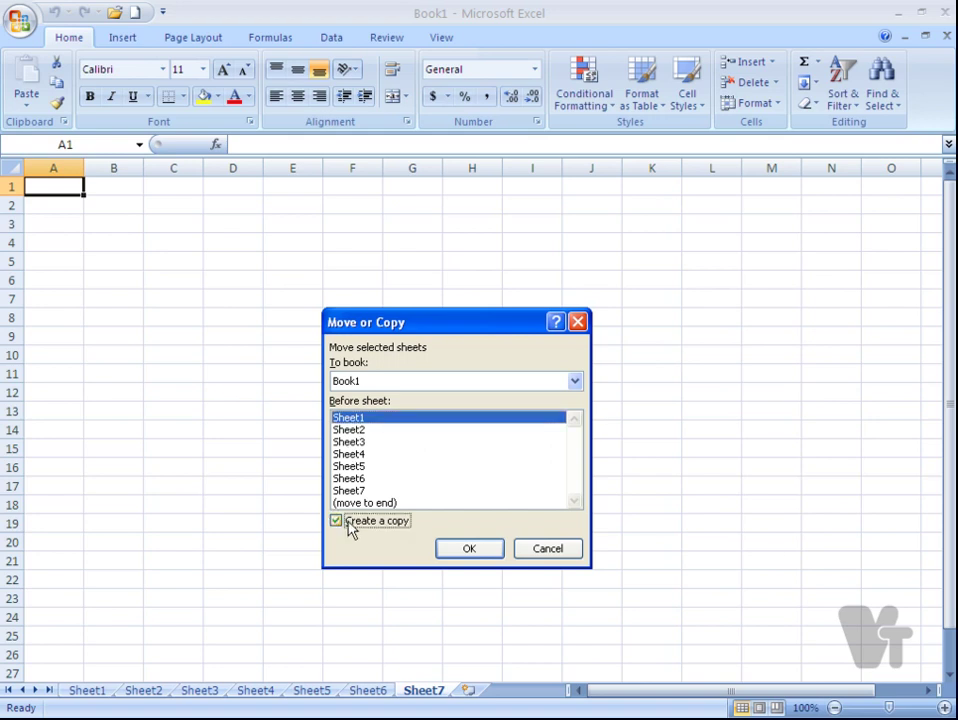
pyautogui.click(468, 549)
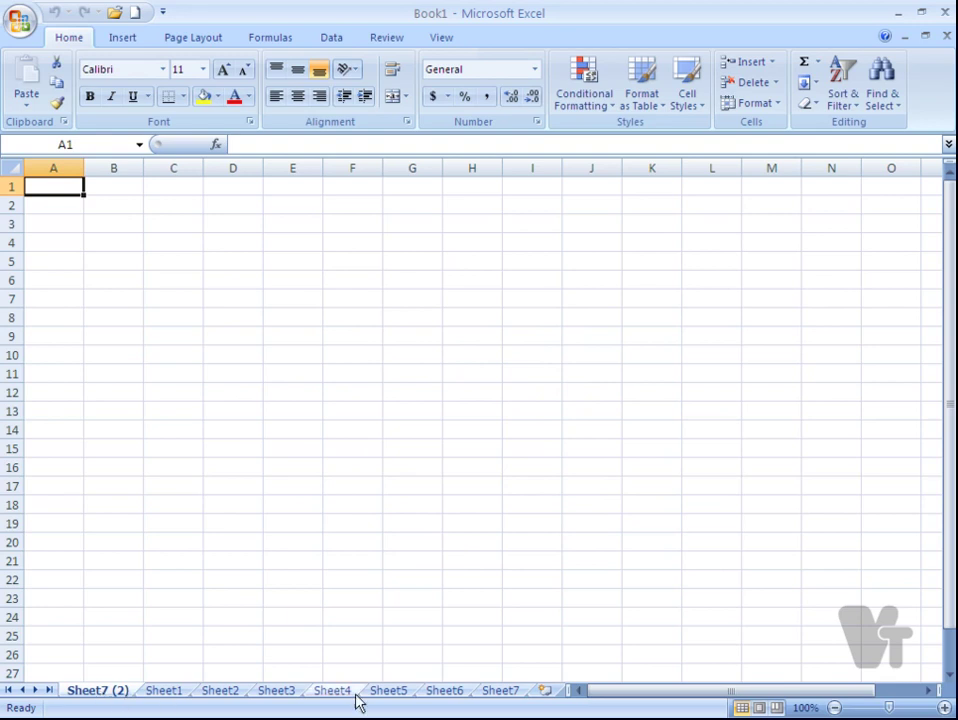
# Step: Set the Sheet7 (2) tab colour to purple
pyautogui.rightClick(122, 697)
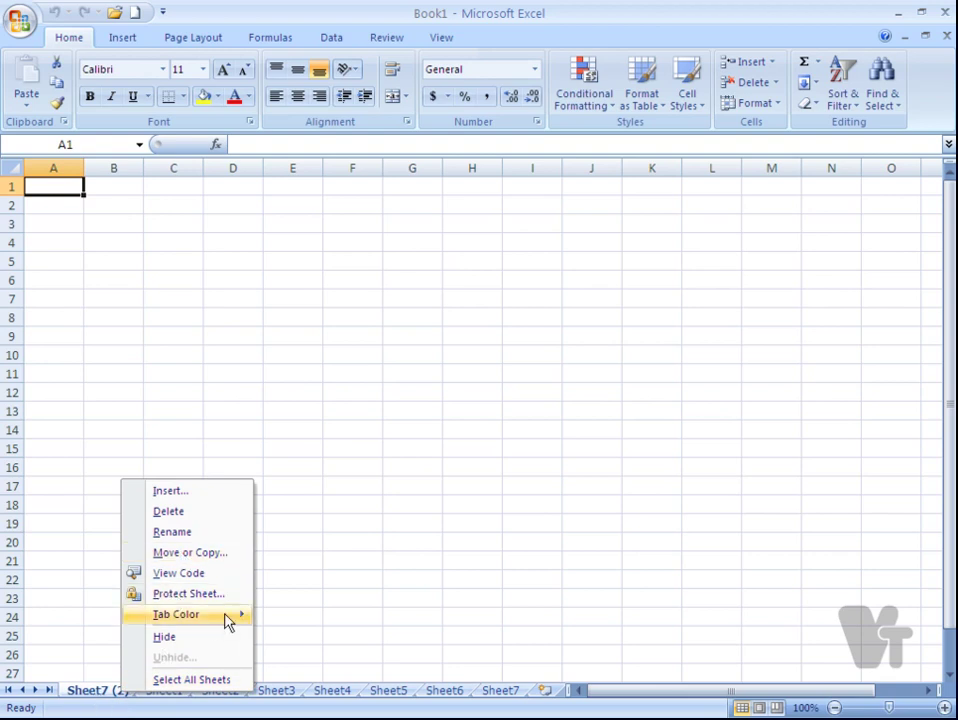
pyautogui.moveTo(228, 622)
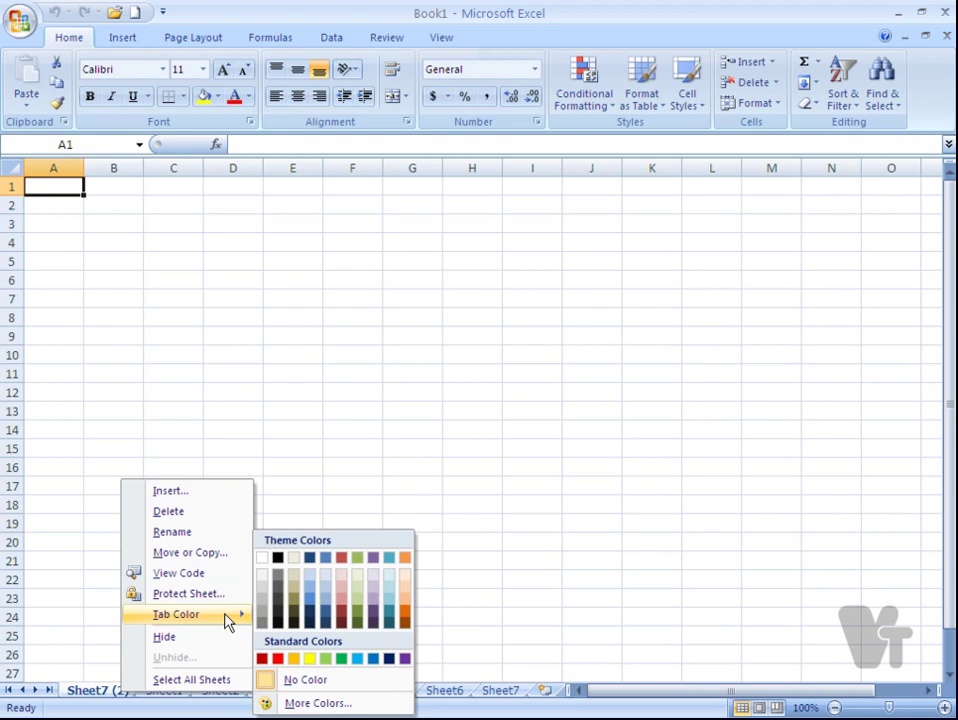
pyautogui.click(405, 658)
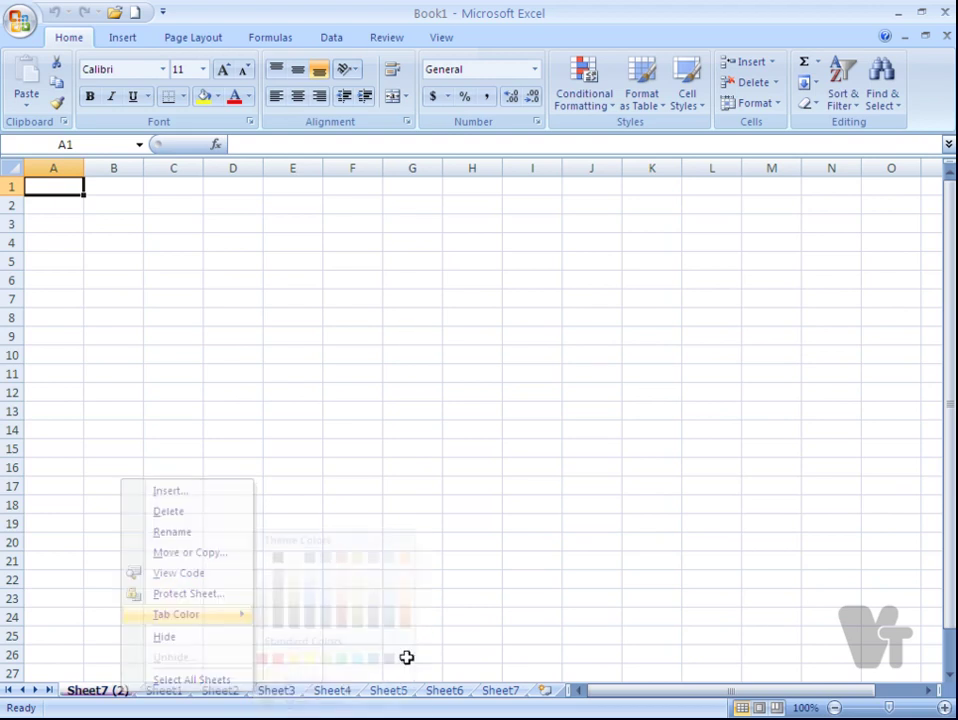
pyautogui.rightClick(108, 693)
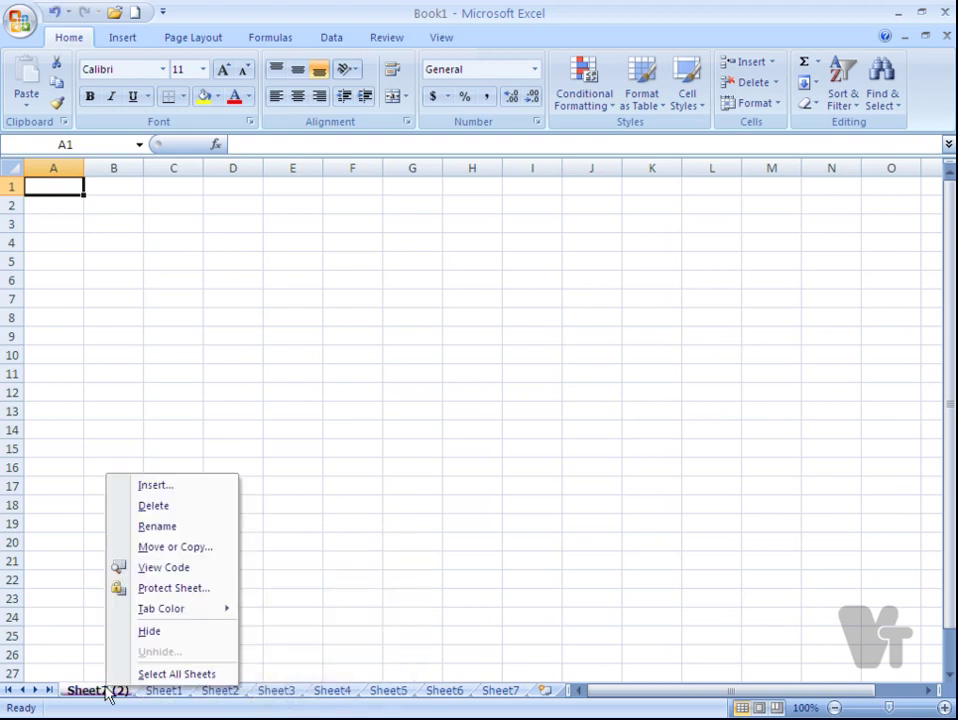
pyautogui.click(165, 570)
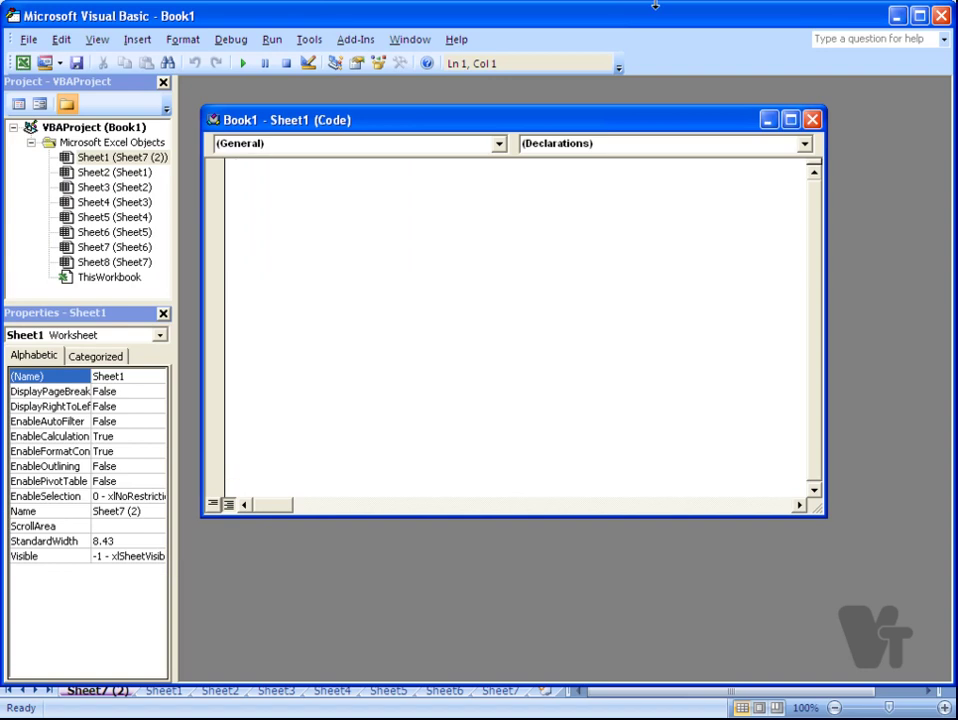
pyautogui.click(908, 20)
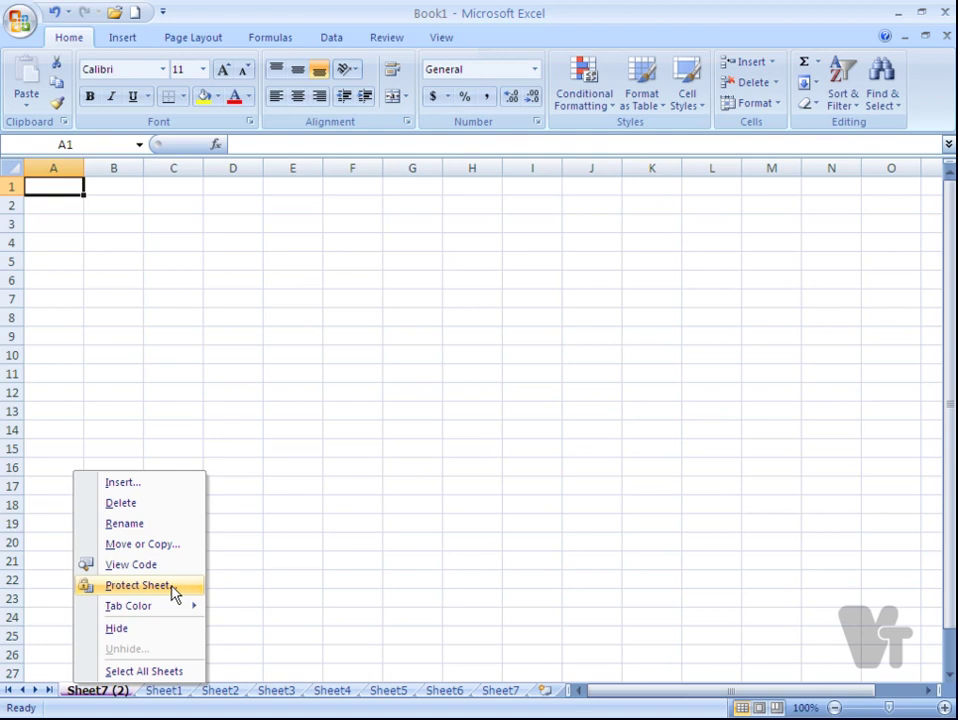
# Step: Hide the Sheet7 (2) worksheet from its tab context menu
pyautogui.click(158, 635)
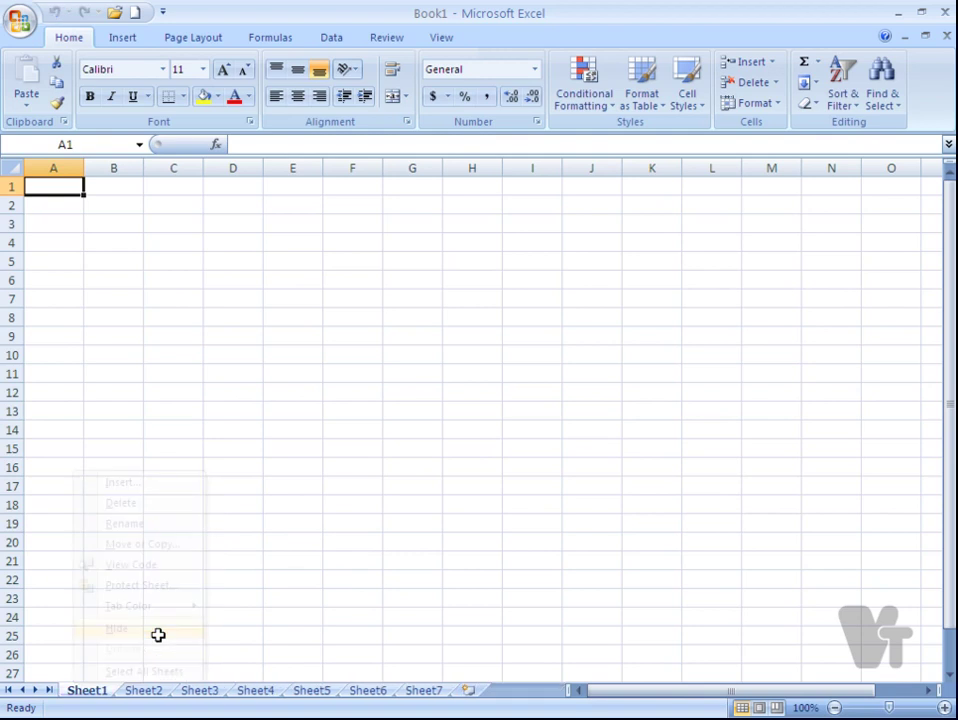
pyautogui.rightClick(419, 693)
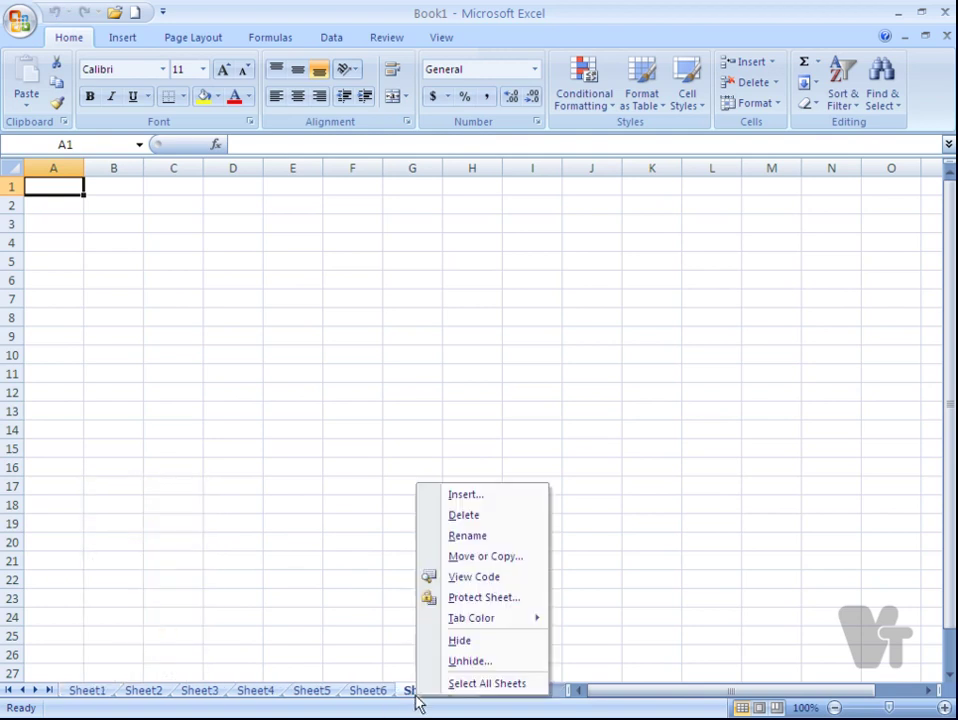
# Step: Unhide Sheet7 (2) through the Unhide dialog so it reappears before Sheet1
pyautogui.click(490, 663)
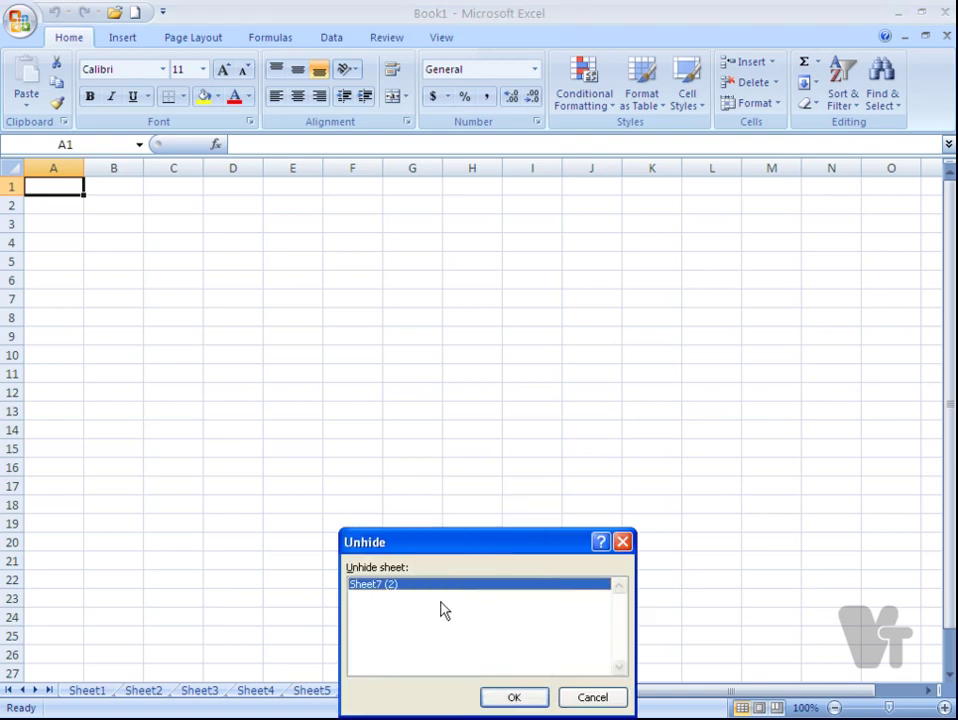
pyautogui.click(507, 700)
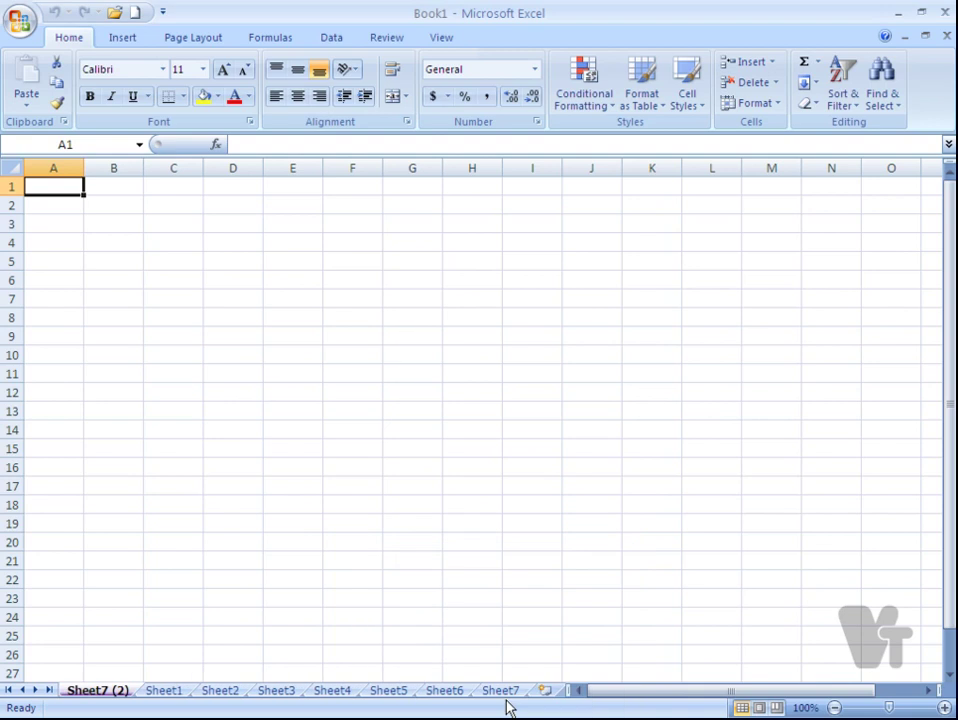